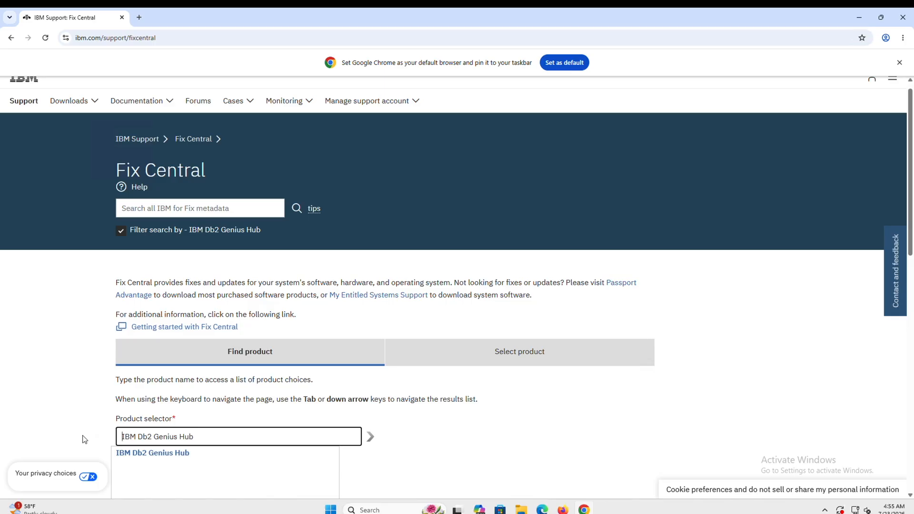
- Pick 'IBM Db2 Genius Hub' from the Fix Central Product field suggestions
scroll(85, 440, down, 2)
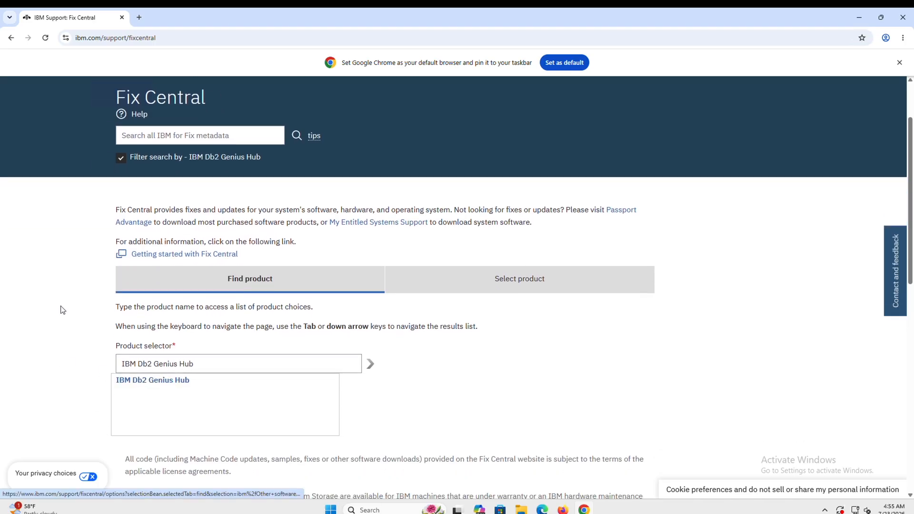
scroll(60, 310, up, 2)
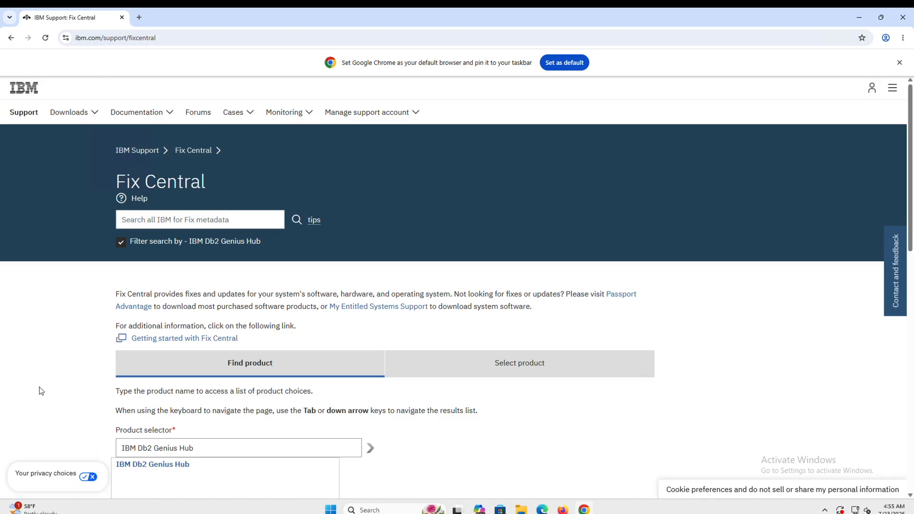
scroll(39, 390, down, 1)
click(142, 381)
triple_click(131, 380)
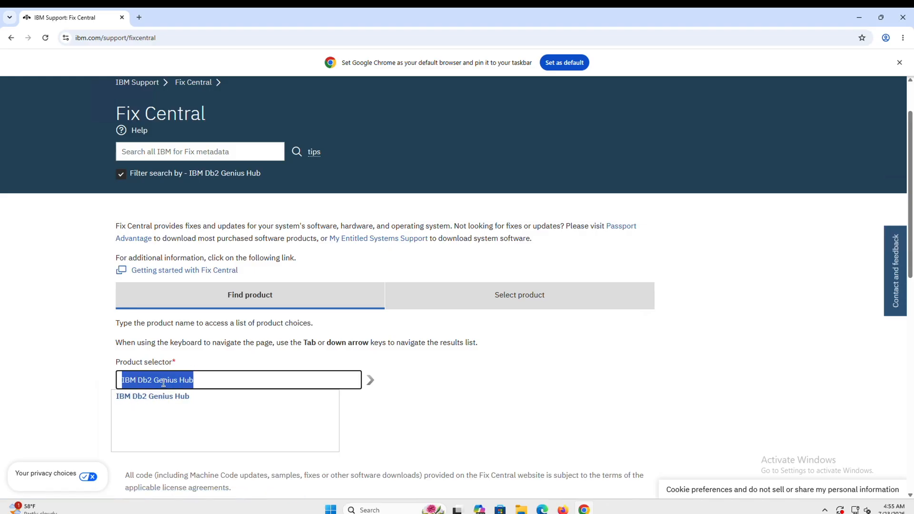
click(145, 402)
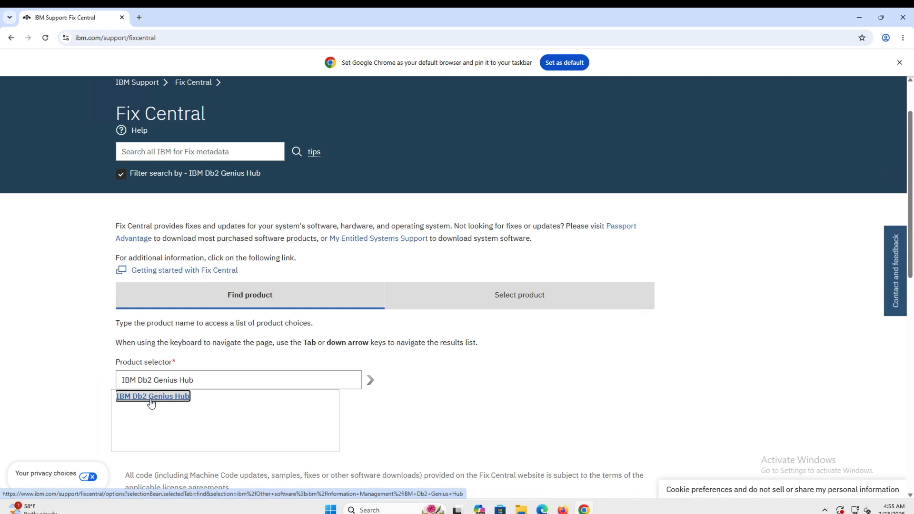
click(151, 404)
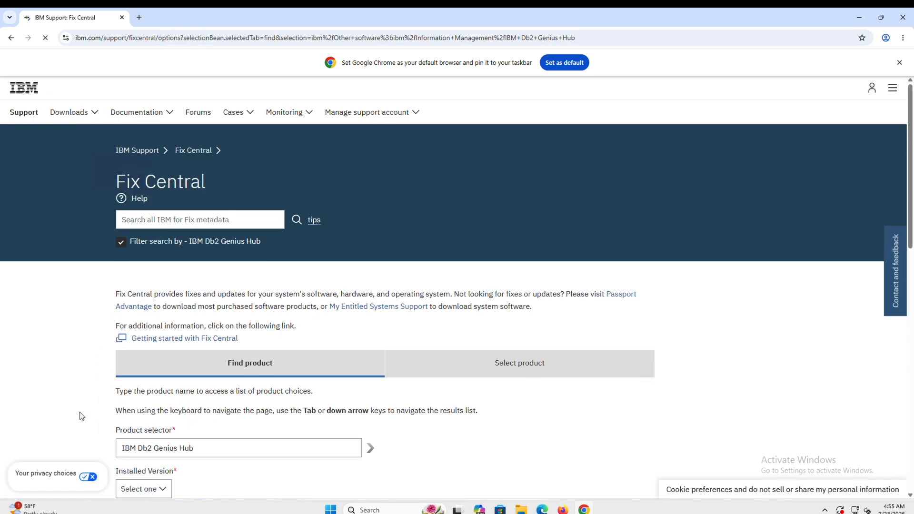
- Set Installed Version 1.1.3.0 and platform 'Windows 64-bit, x86', then continue
scroll(81, 416, down, 1)
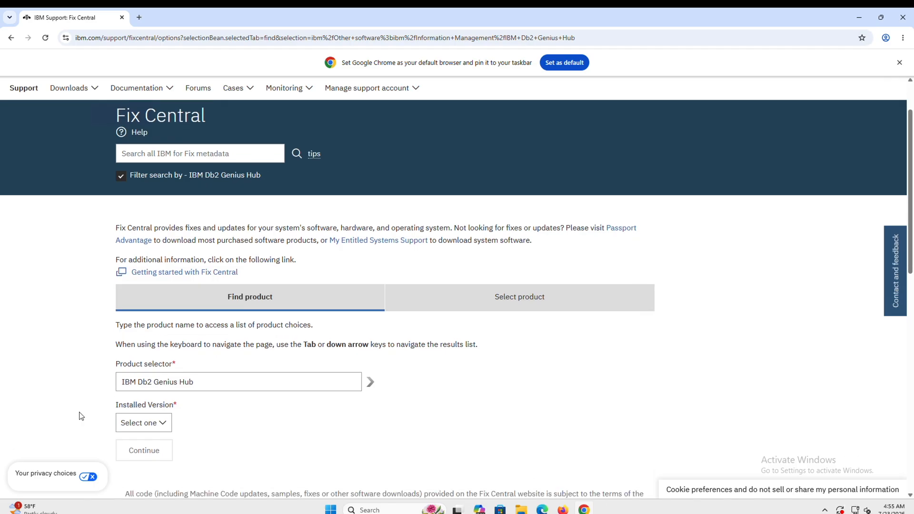
click(162, 425)
click(162, 425)
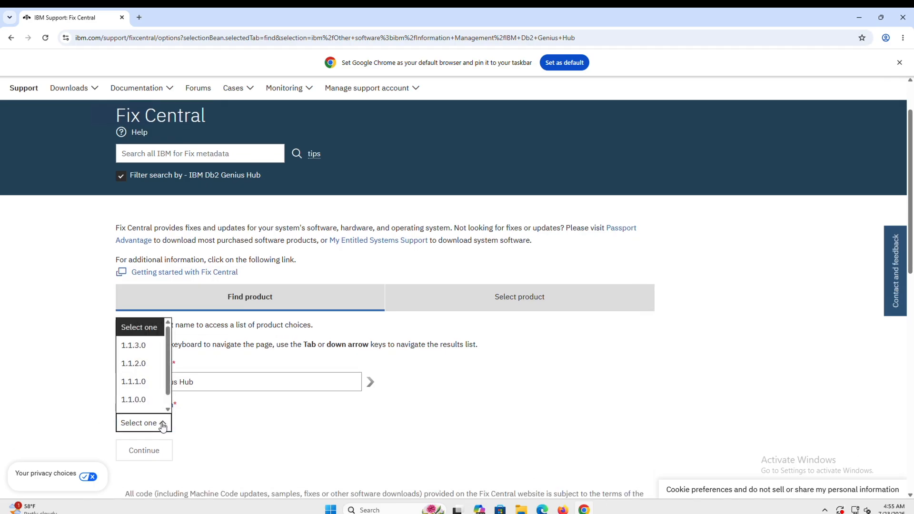
click(148, 350)
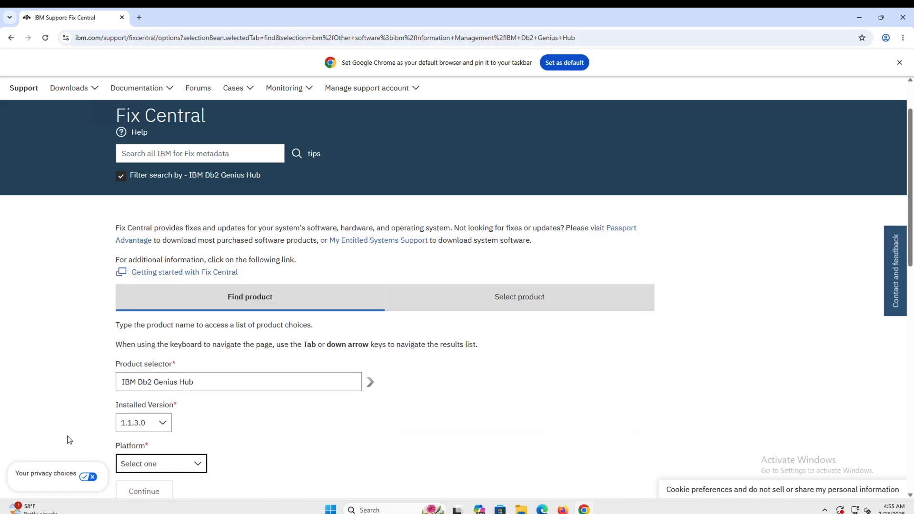
scroll(69, 440, down, 1)
click(198, 396)
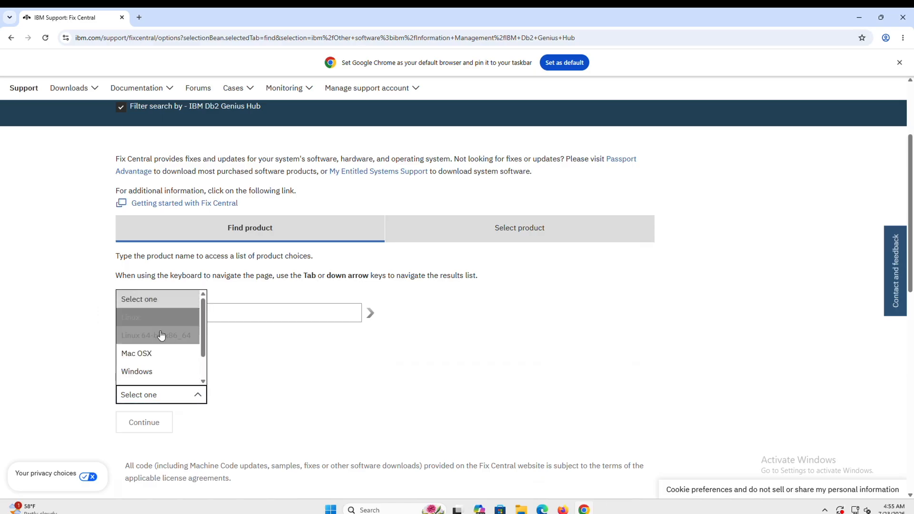
scroll(159, 371, down, 1)
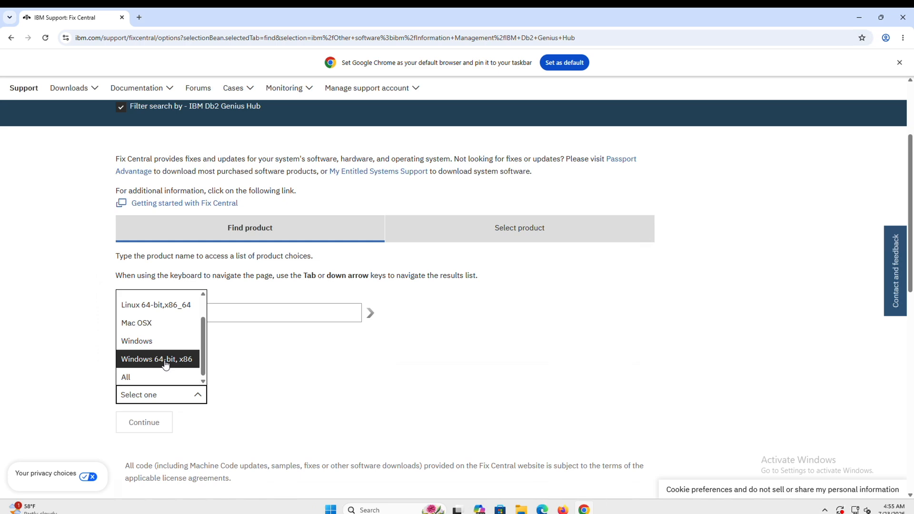
click(165, 364)
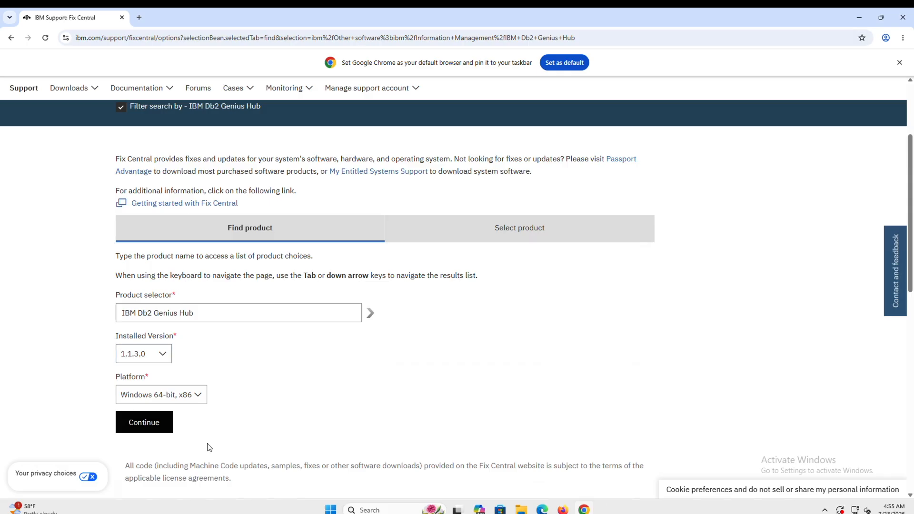
click(139, 425)
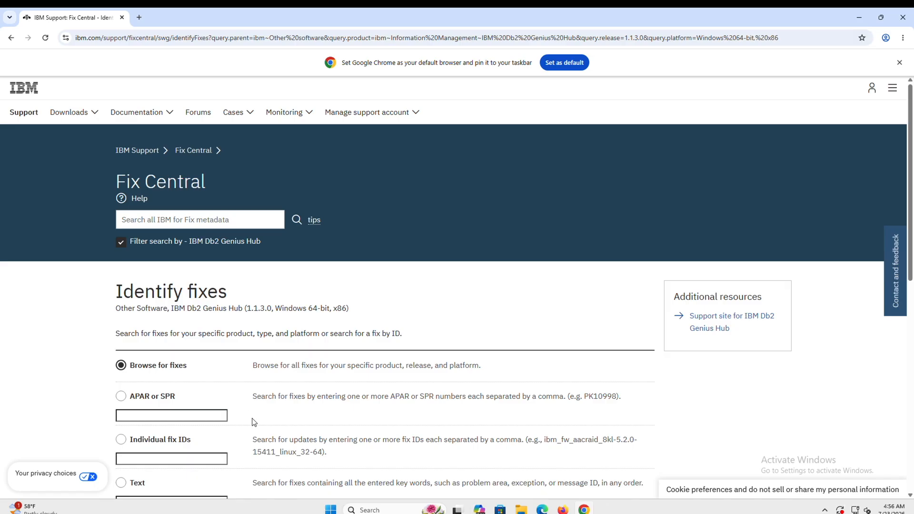
- Keep 'Browse for fixes' selected and continue to the fix list
scroll(253, 422, down, 2)
scroll(253, 419, down, 1)
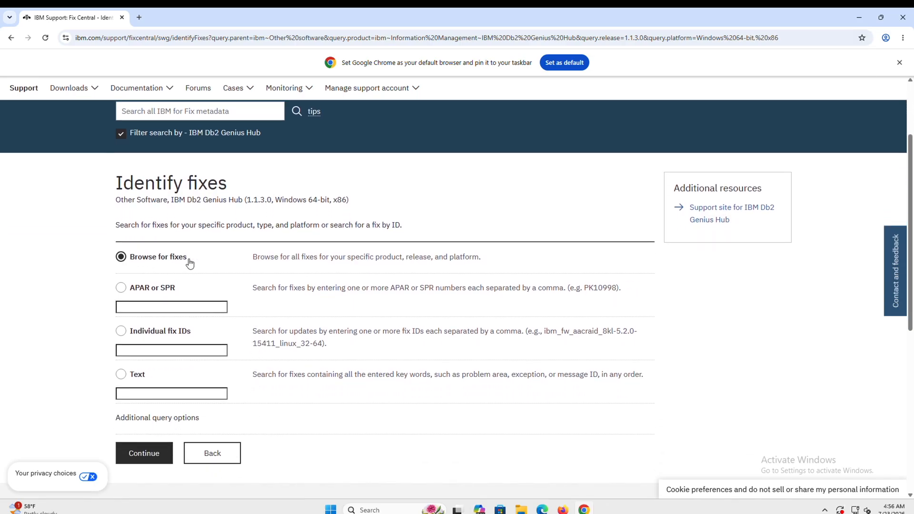
click(140, 455)
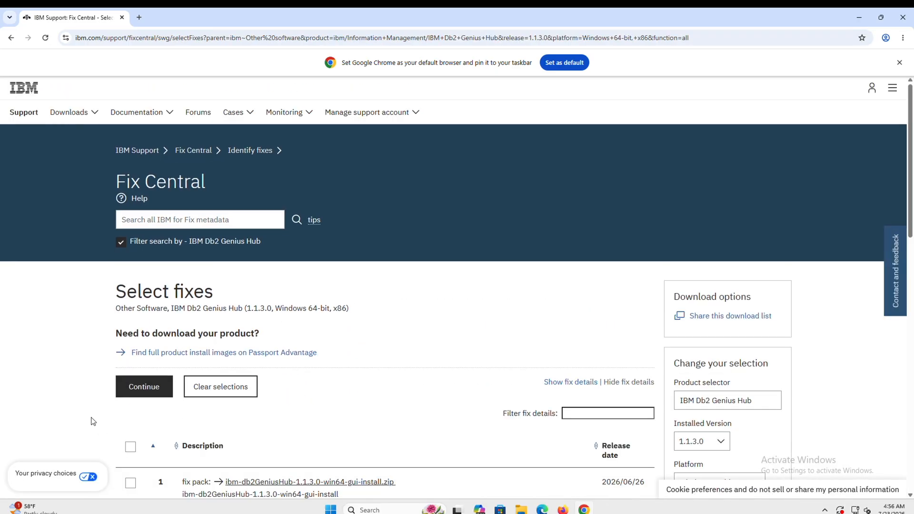
- Select the ibm-db2GeniusHub-1.1.3.0-win64-gui-install.zip fix pack and continue
scroll(93, 422, down, 3)
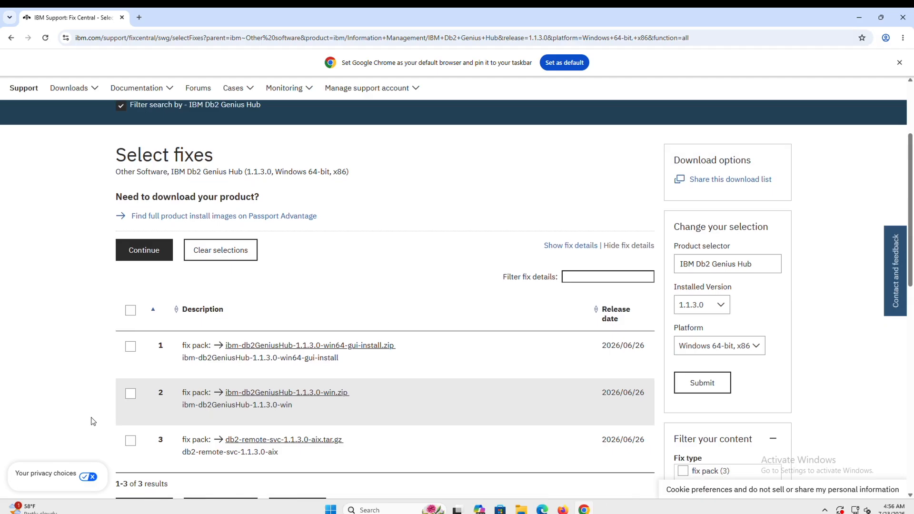
mouse_move(330, 325)
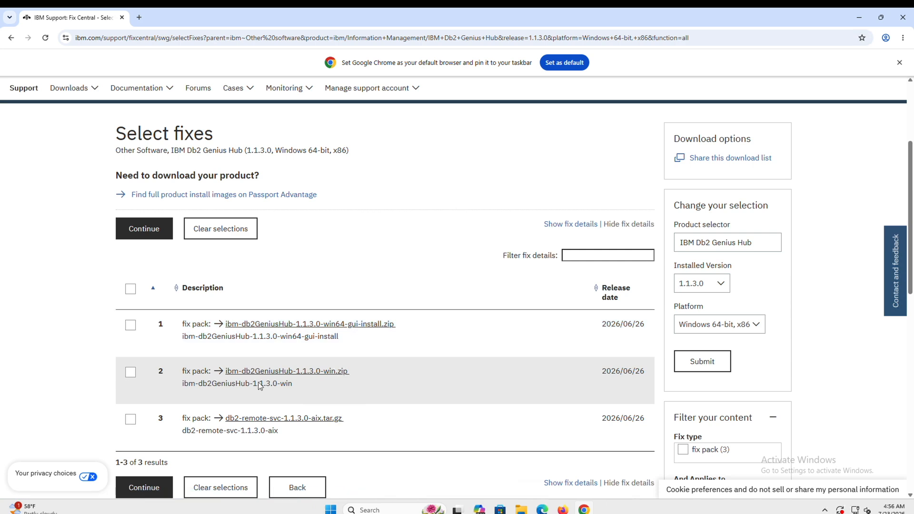
mouse_move(298, 376)
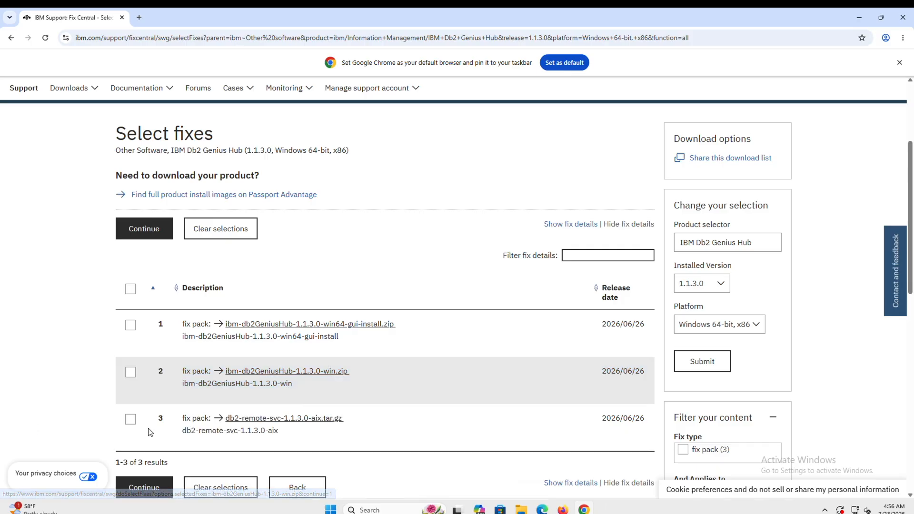
mouse_move(267, 425)
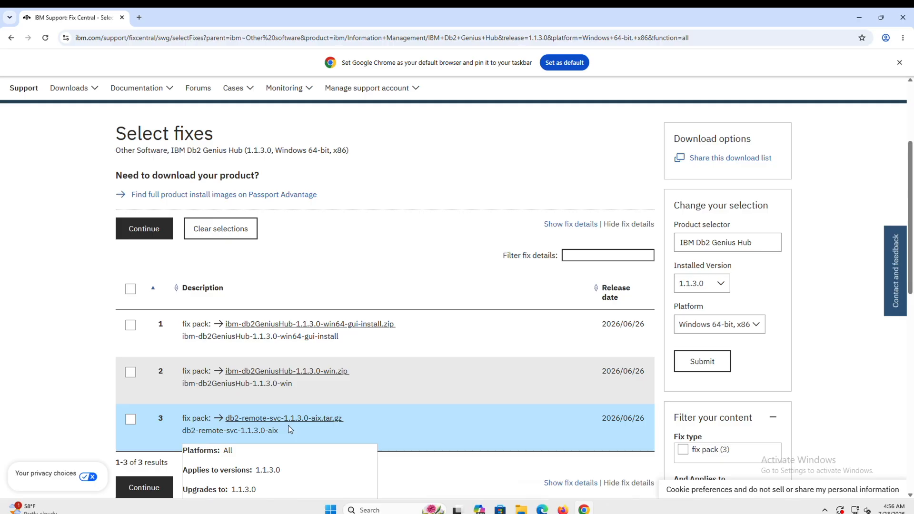
mouse_move(199, 334)
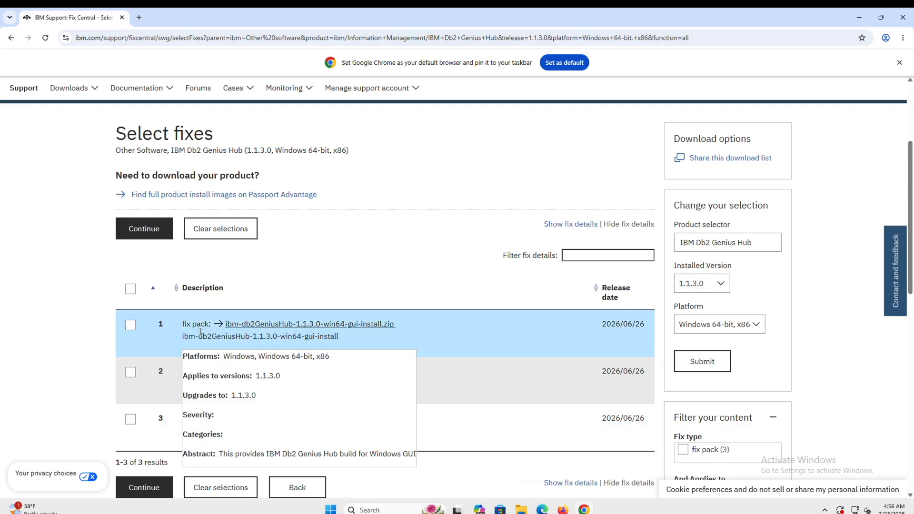
click(131, 327)
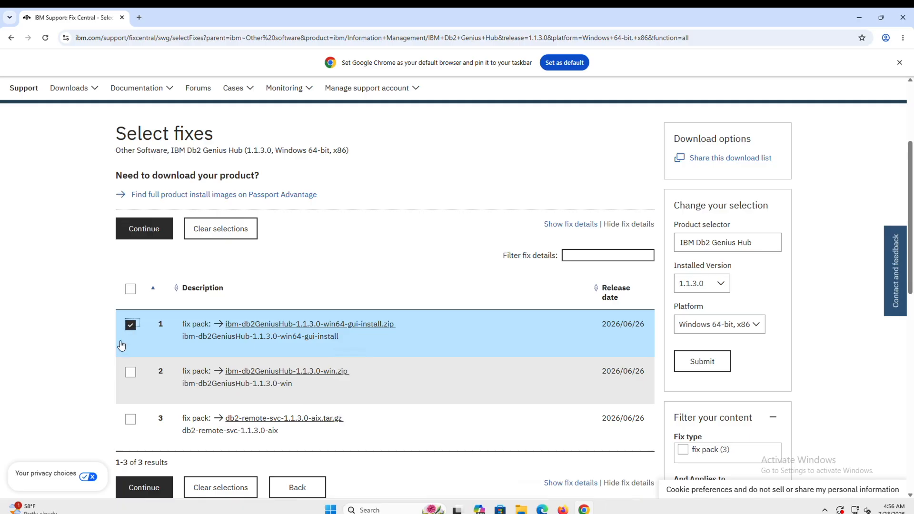
scroll(88, 404, down, 1)
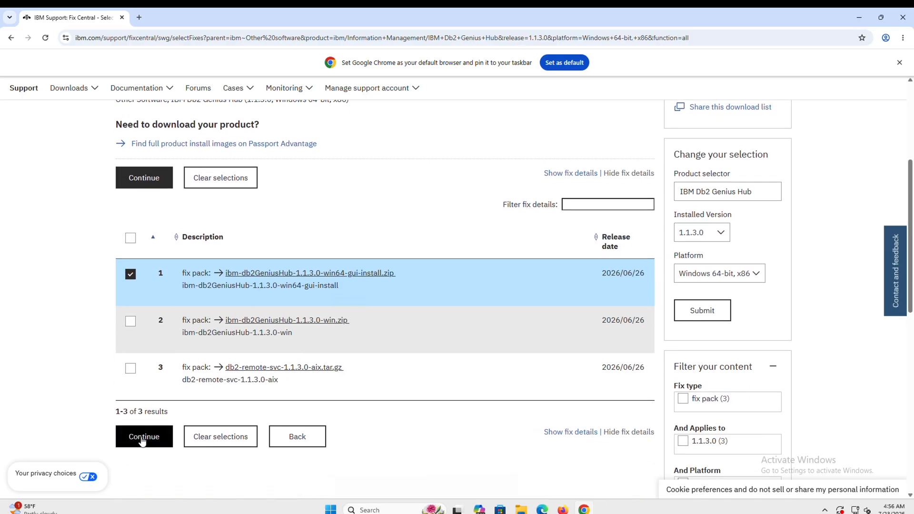
click(141, 440)
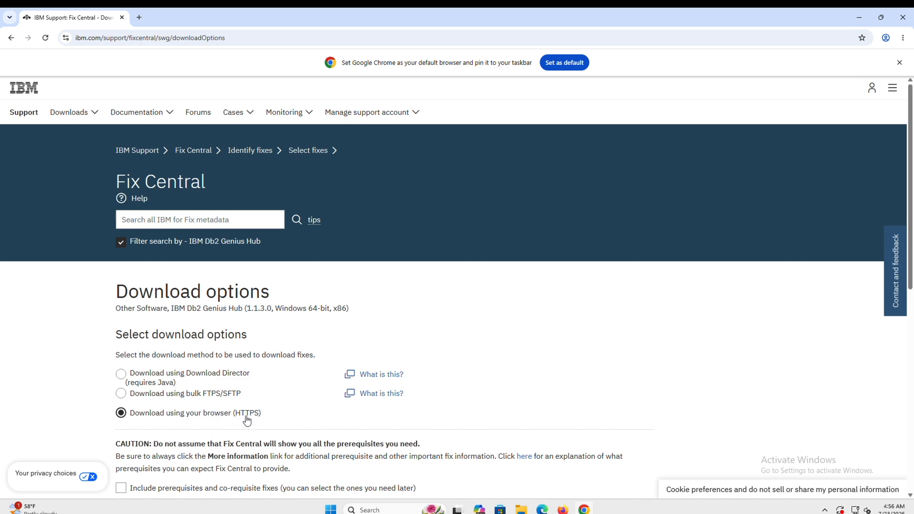
- Keep the HTTPS browser download, tick 'Include prerequisites and co-requisite fixes', and continue
scroll(214, 425, down, 1)
scroll(215, 426, down, 1)
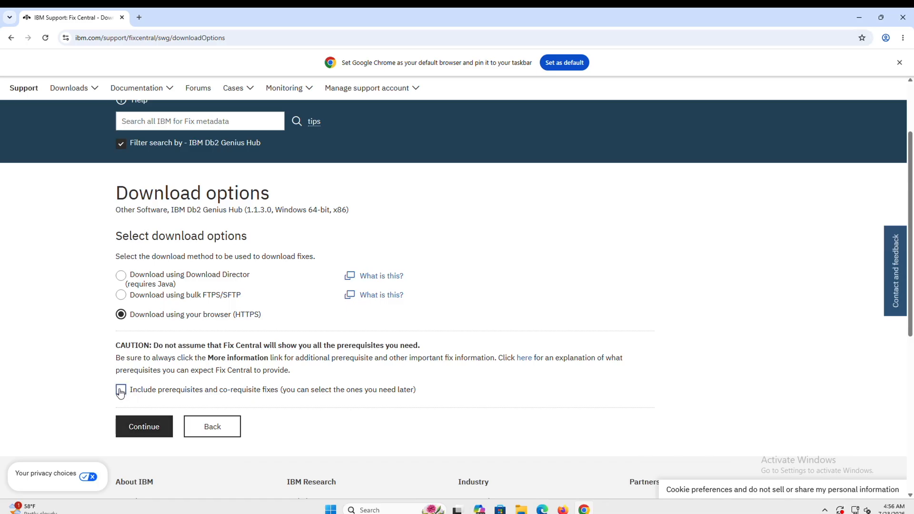
click(121, 391)
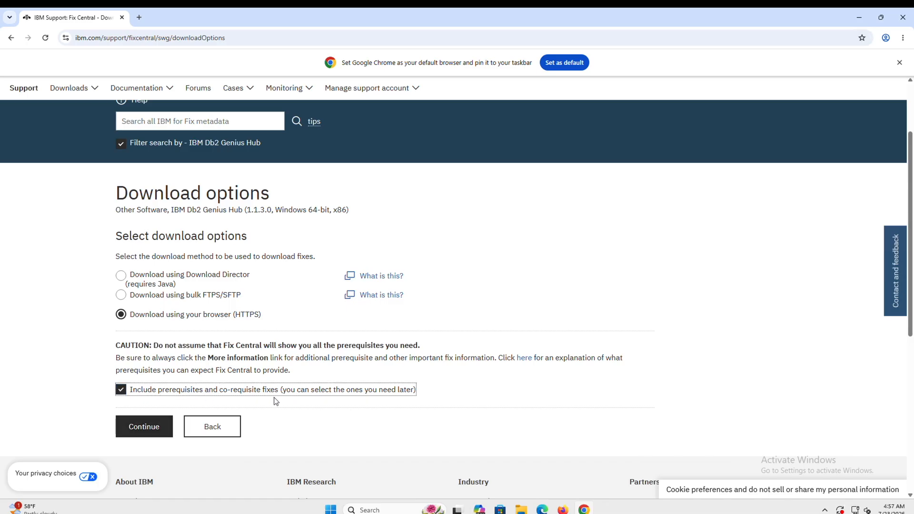
click(140, 431)
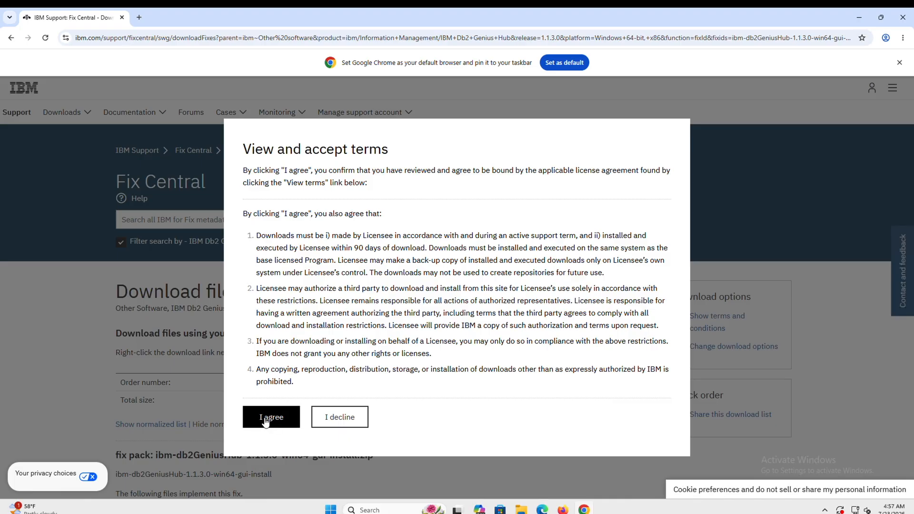
- Accept the license terms, then return to the extracted installer folder in File Explorer
click(266, 423)
scroll(105, 445, down, 3)
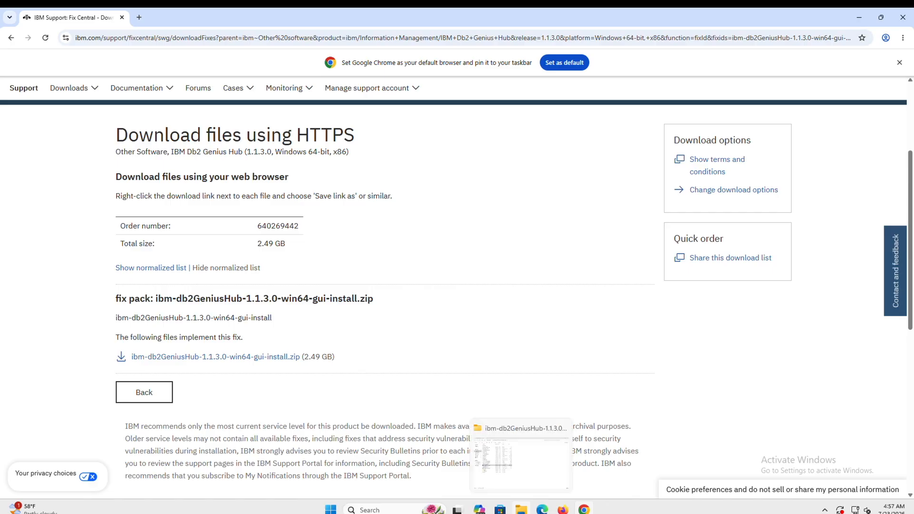
click(521, 509)
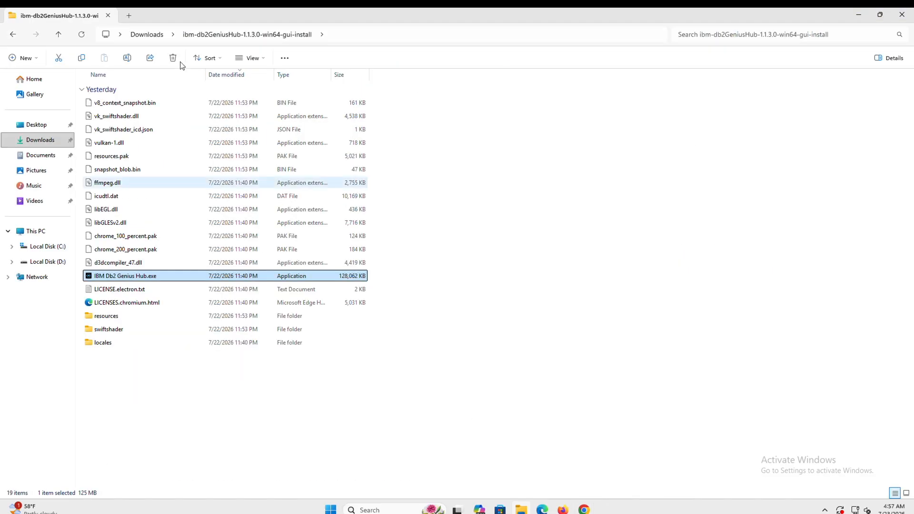
click(150, 37)
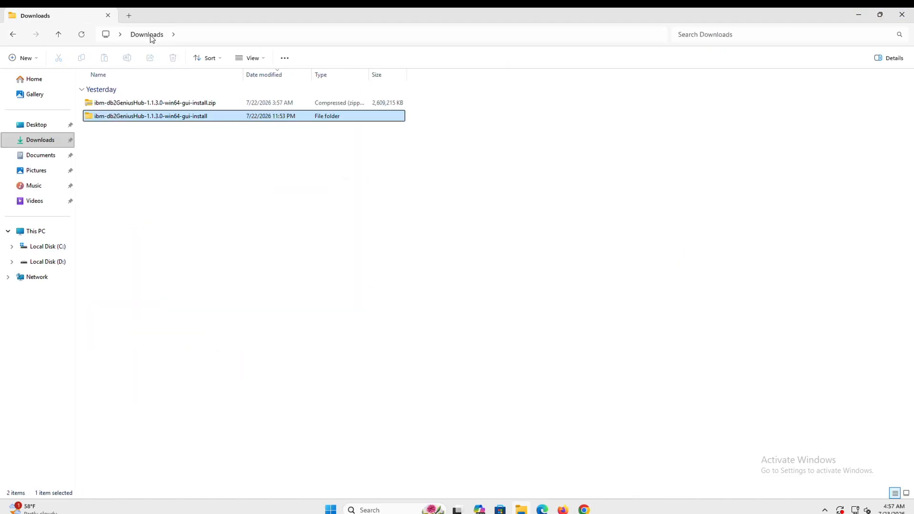
click(194, 105)
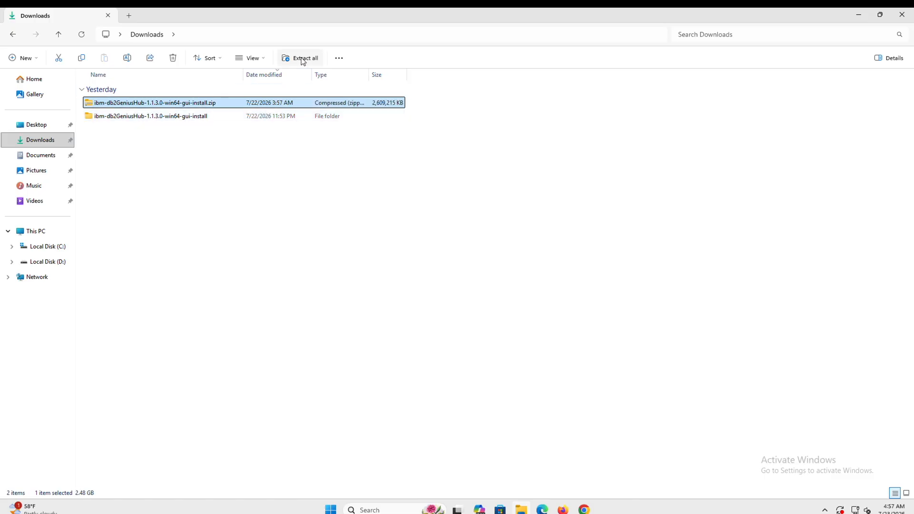
click(195, 118)
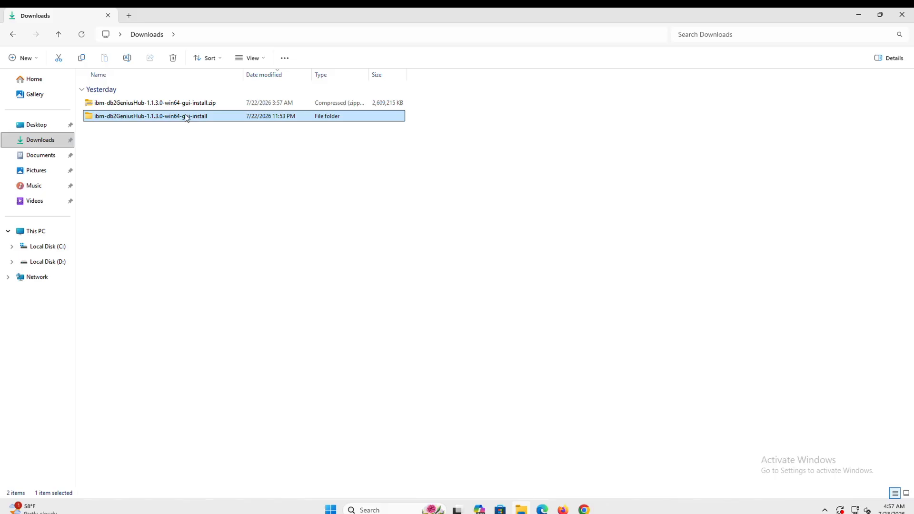
double_click(183, 117)
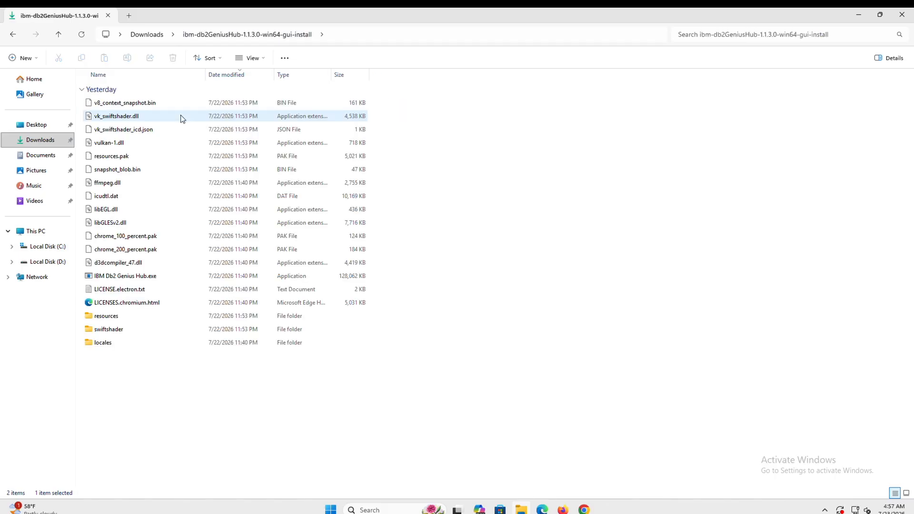
click(140, 278)
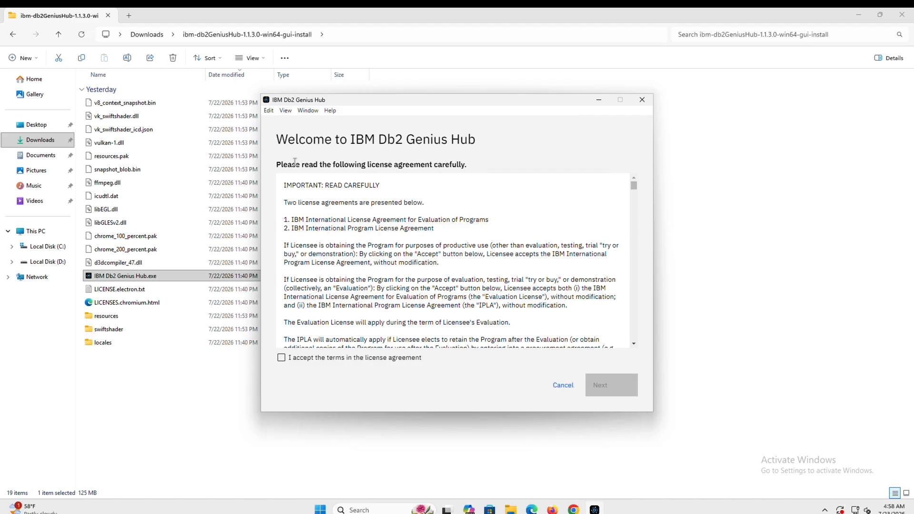
- Scroll the license, tick 'I accept the terms in the license agreement', and continue
scroll(354, 279, down, 5)
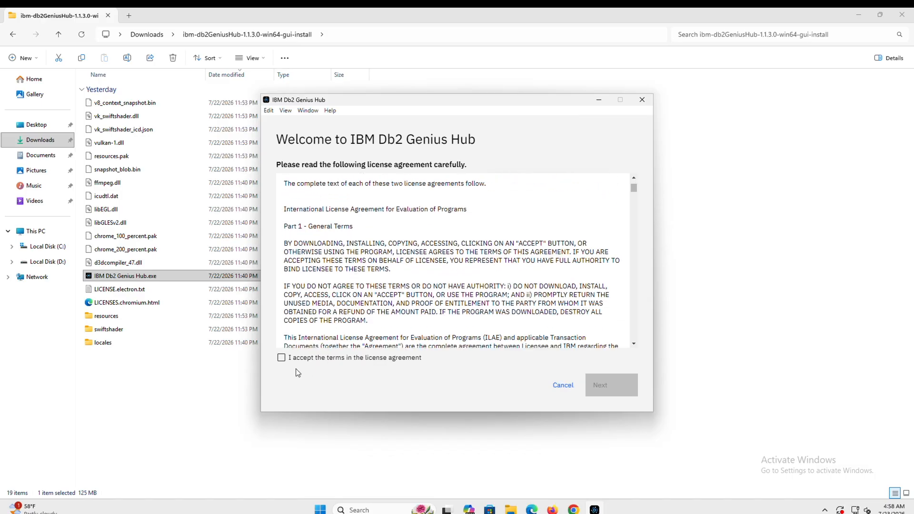
scroll(382, 292, down, 10)
scroll(382, 292, down, 10)
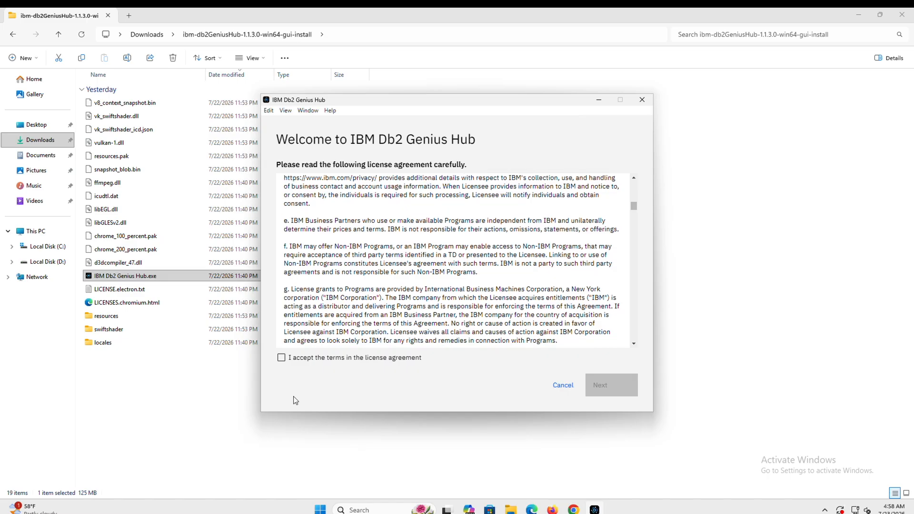
click(281, 358)
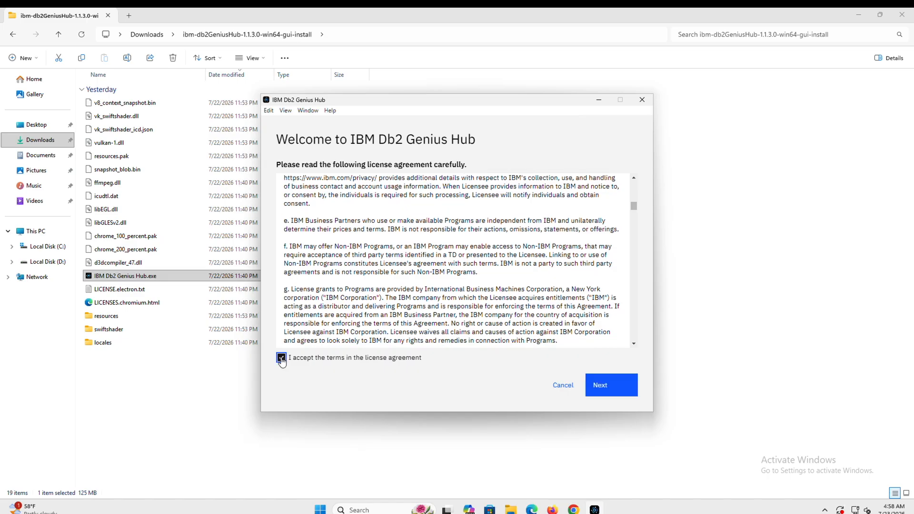
click(600, 387)
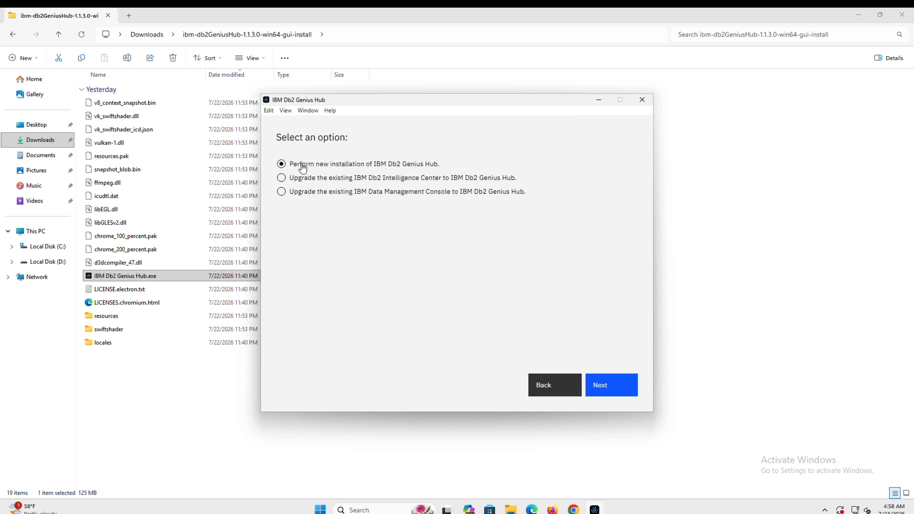
- Choose a new installation, then enter and confirm the default admin user's password
click(597, 390)
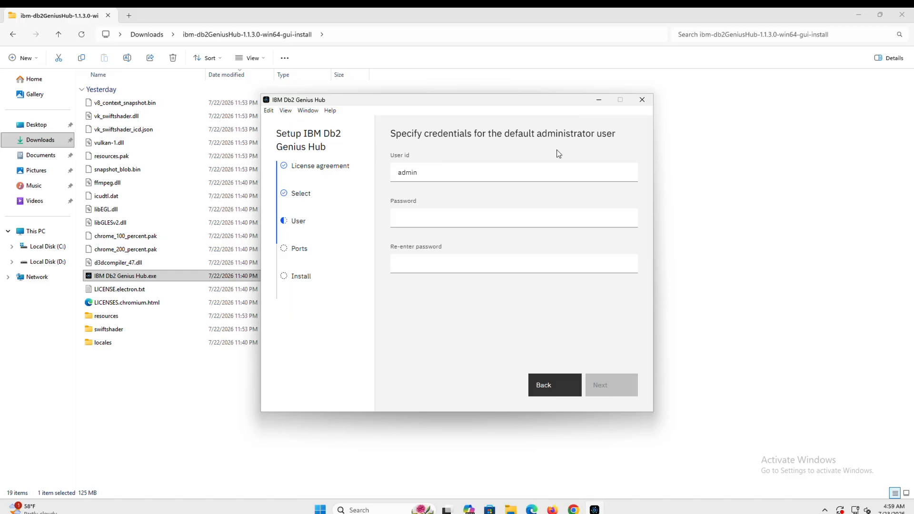
click(403, 217)
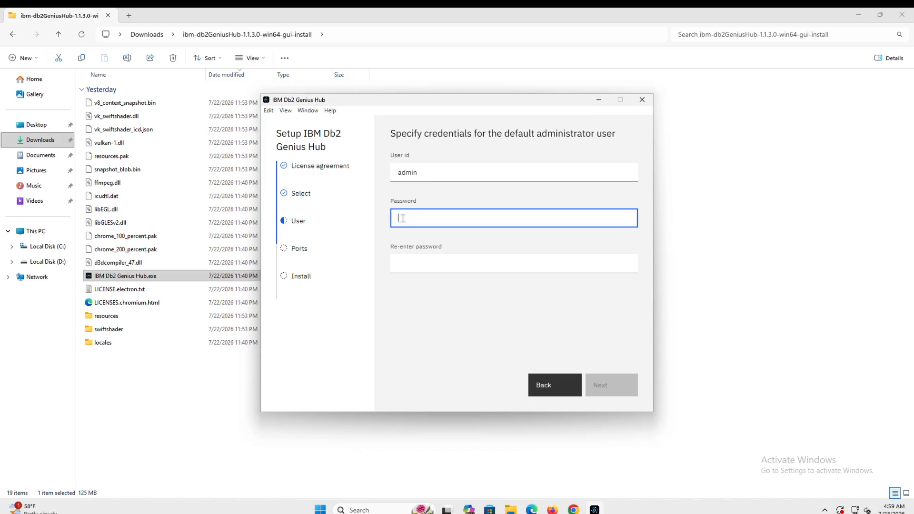
click(411, 173)
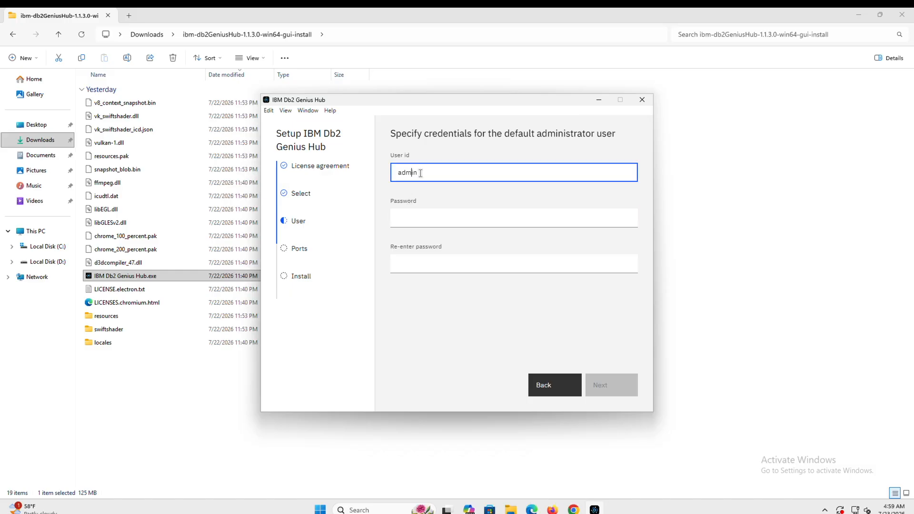
click(402, 218)
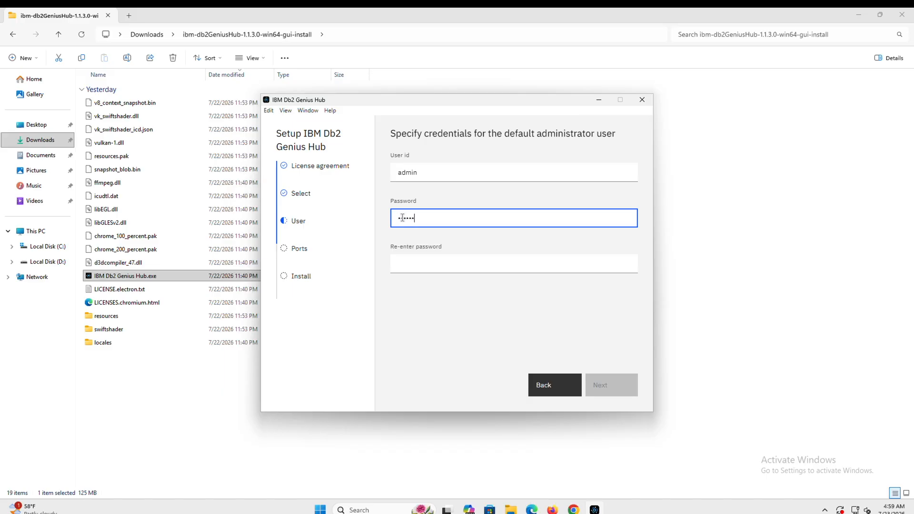
text(••••••••••••••••)
click(418, 264)
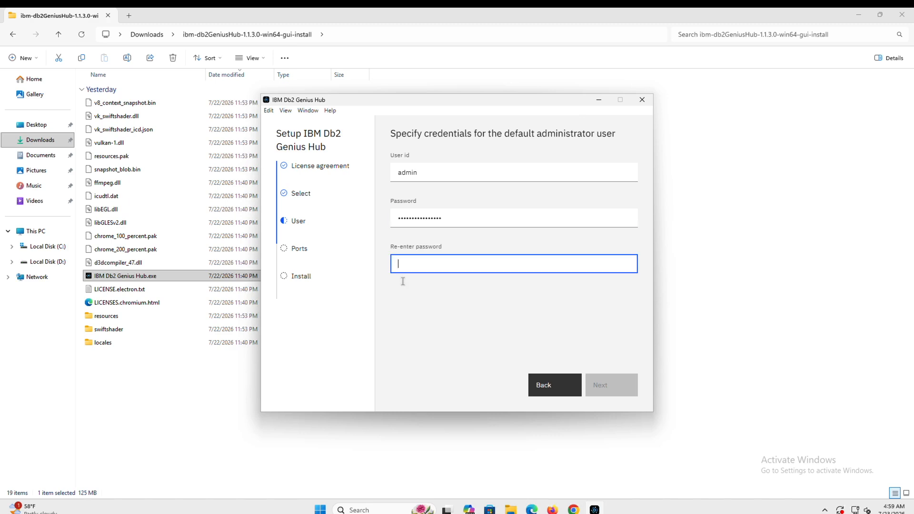
text(••••••••••••••••)
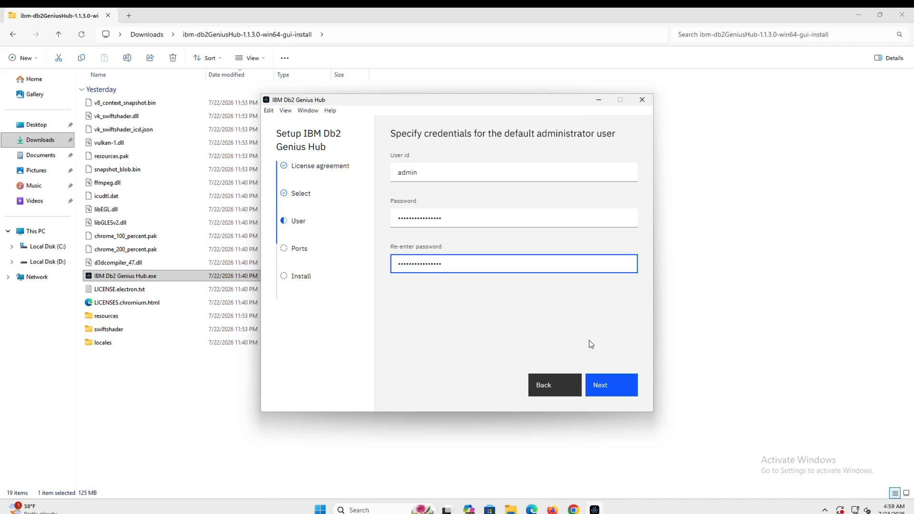
click(608, 375)
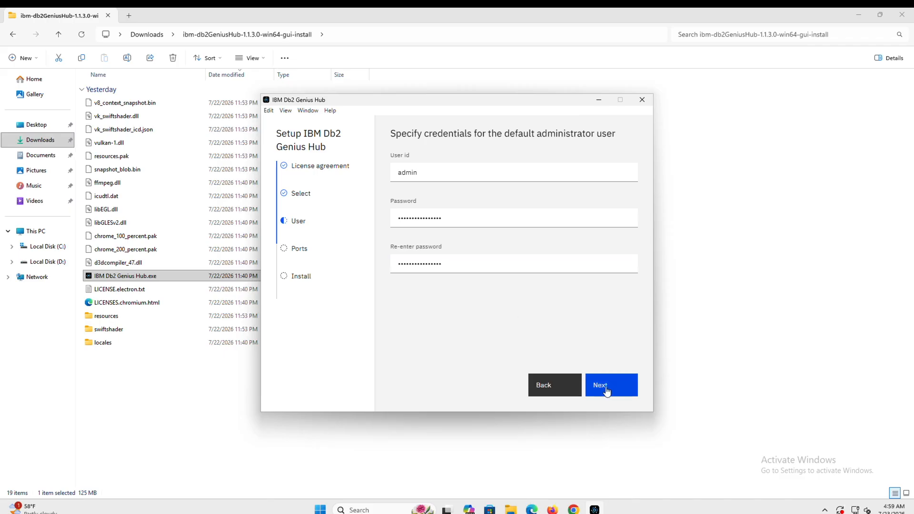
click(606, 388)
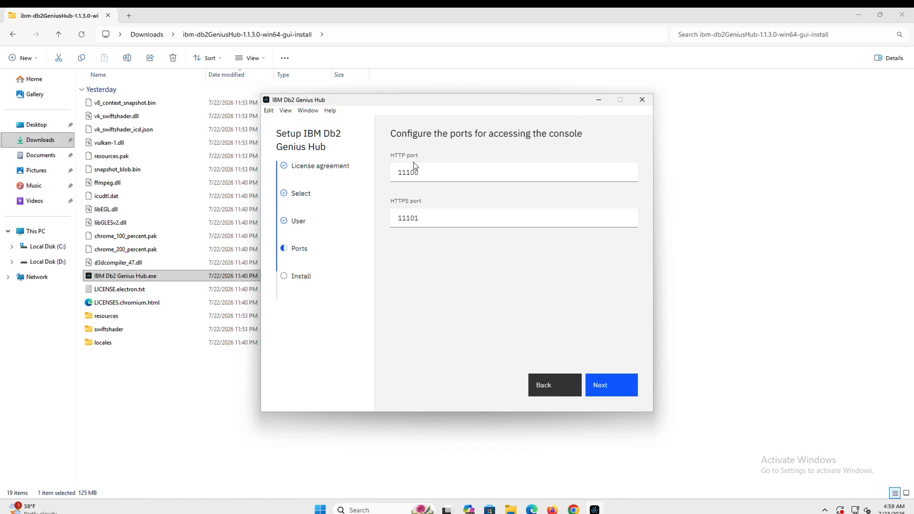
- Keep HTTP port 11100 and HTTPS port 11101 and start the installation
click(595, 392)
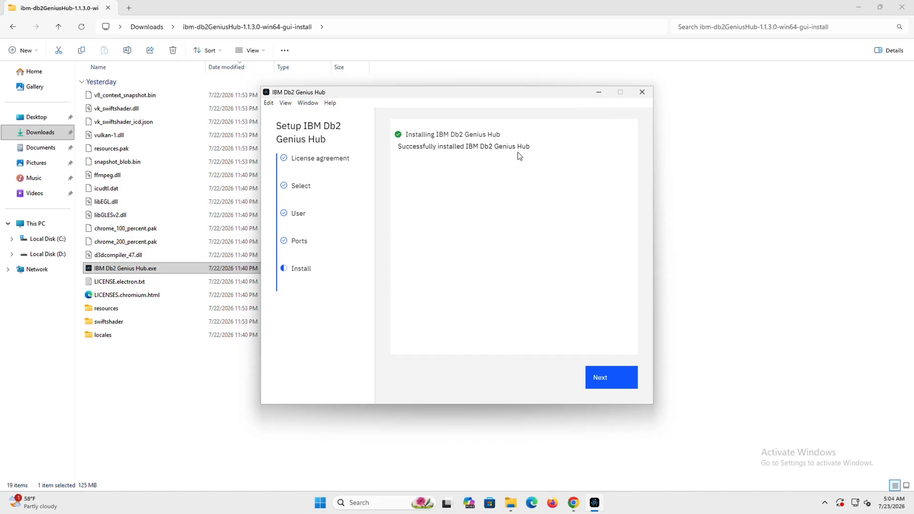
- Review the console URLs and setup-wsl.bat command on the completion page, then finish
click(598, 384)
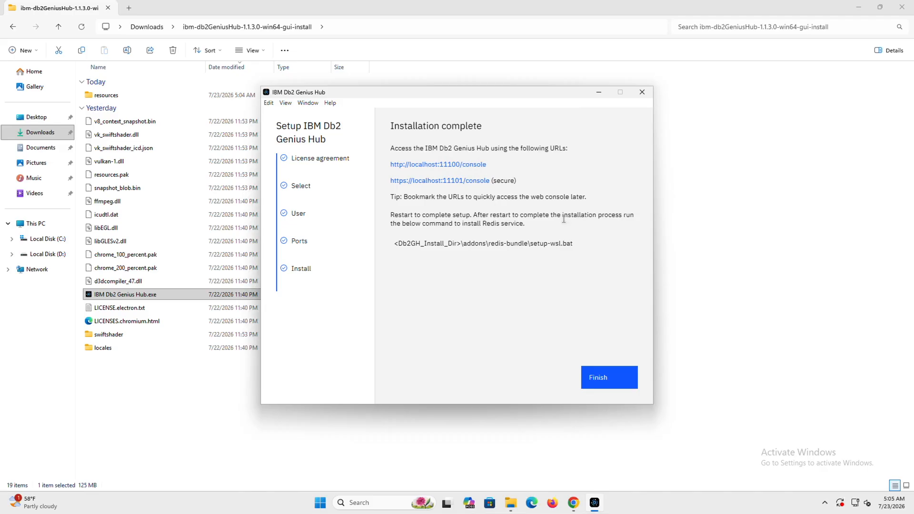
click(603, 385)
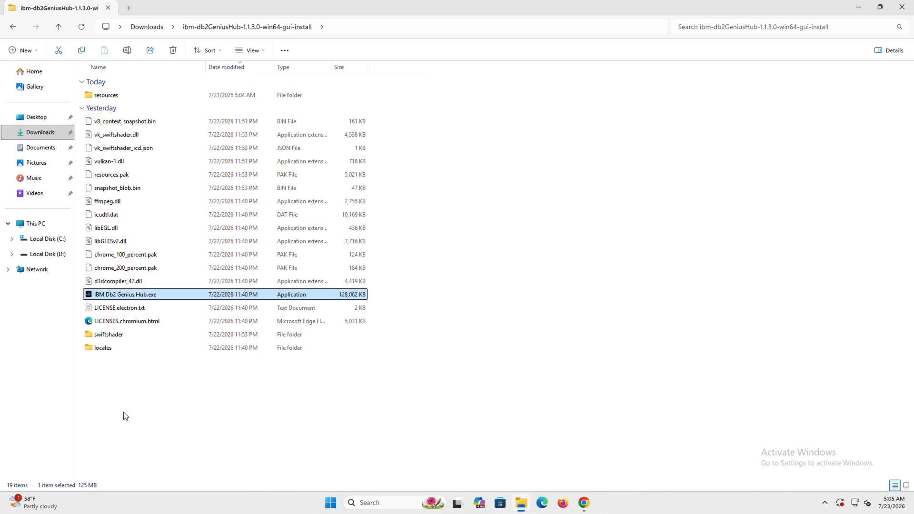
- Restart Windows from the Start menu's power options to continue the Genius Hub setup
click(331, 504)
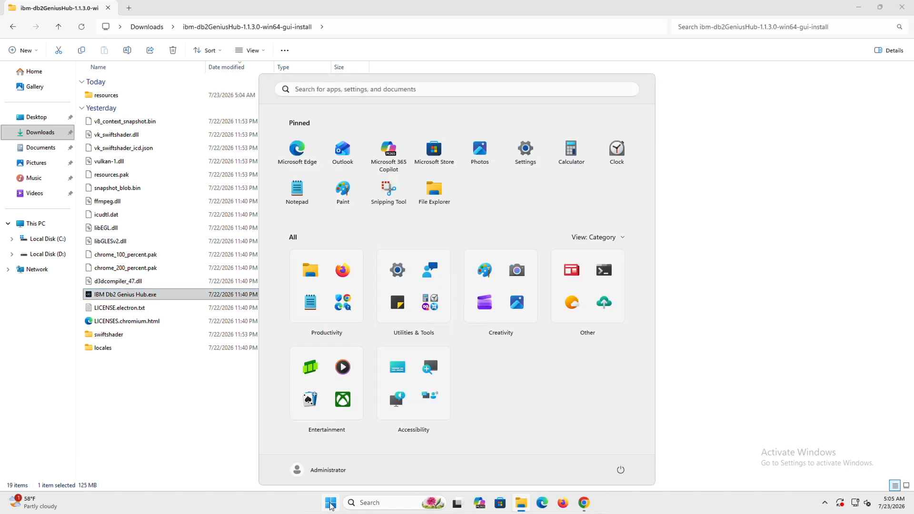
click(620, 470)
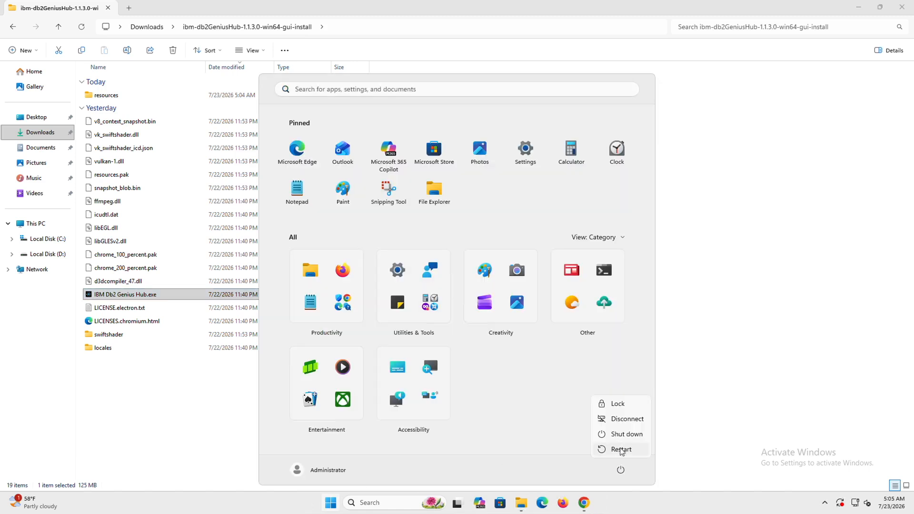
click(620, 449)
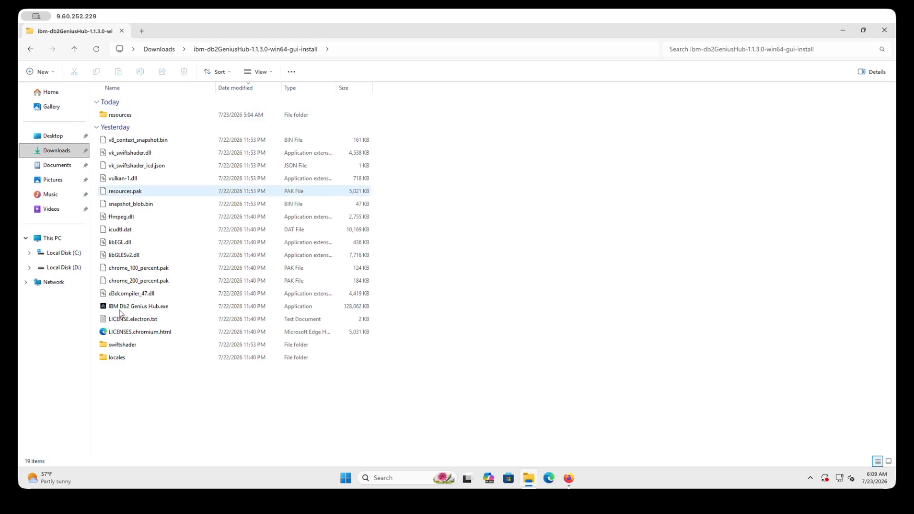
- Bring the IBM Documentation page forward and scroll down to the 'What to do next' section
click(130, 117)
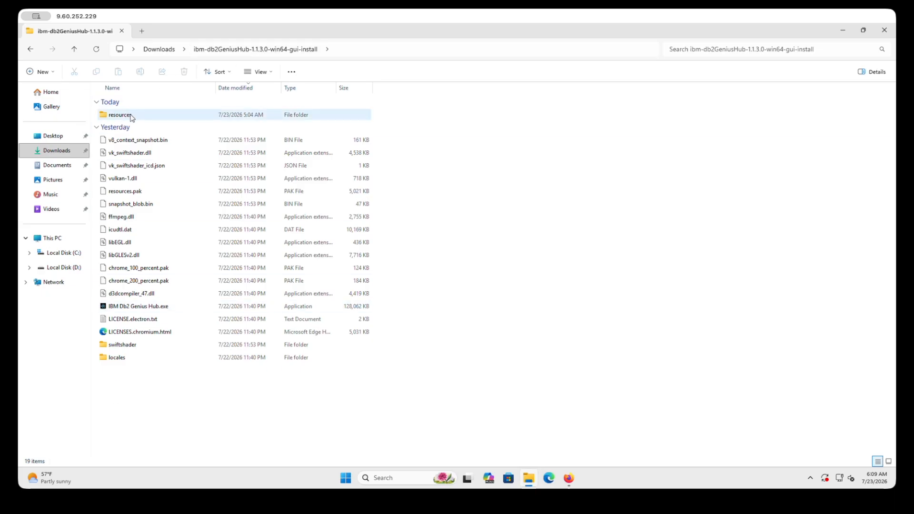
click(569, 479)
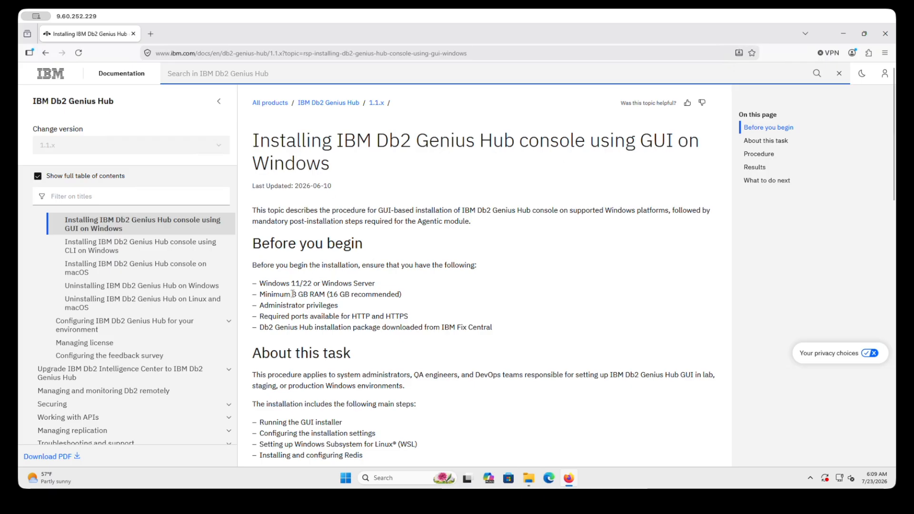
scroll(308, 315, down, 1)
scroll(288, 316, down, 3)
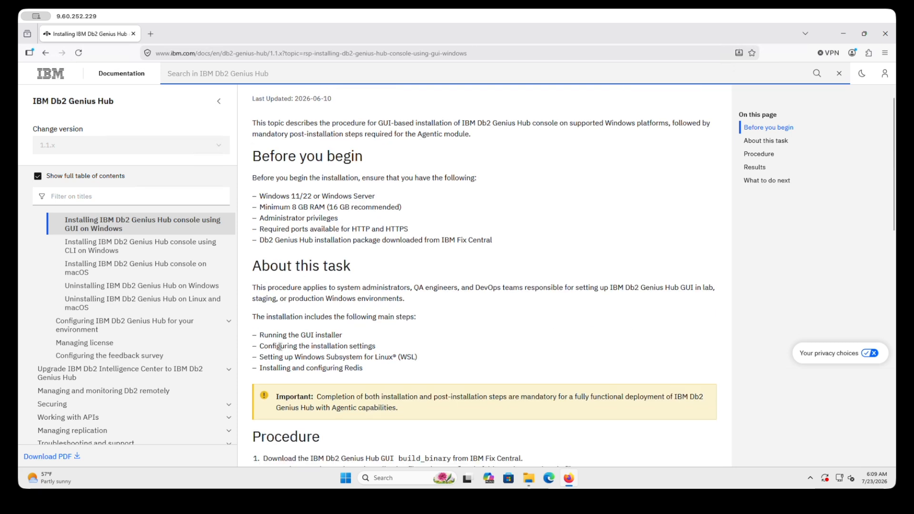
scroll(311, 381, down, 5)
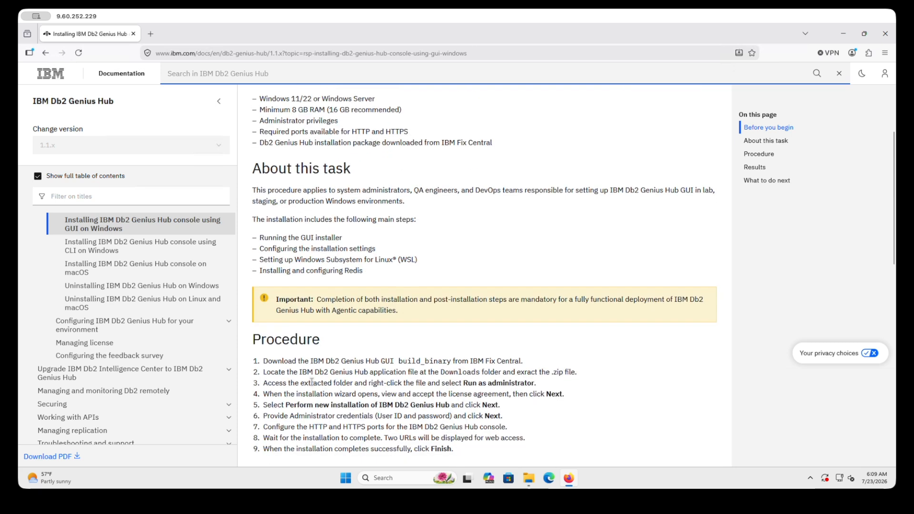
scroll(312, 381, down, 7)
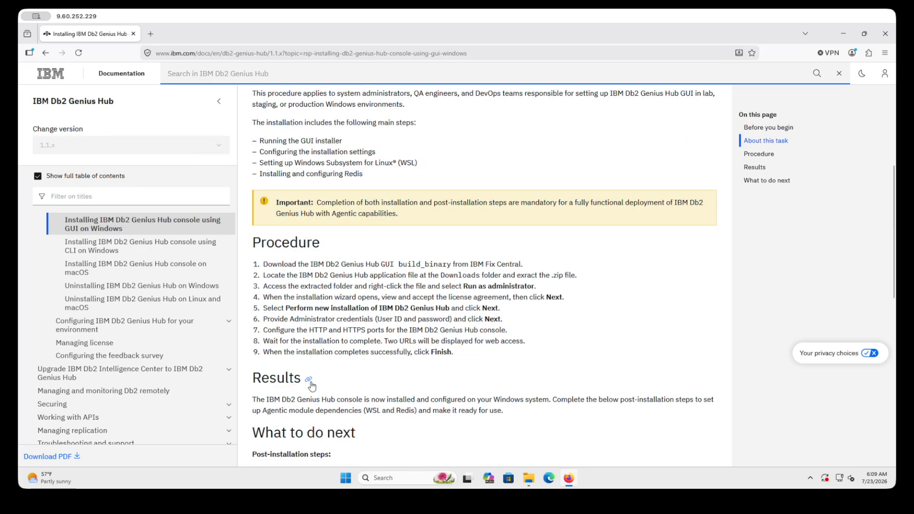
scroll(312, 381, down, 4)
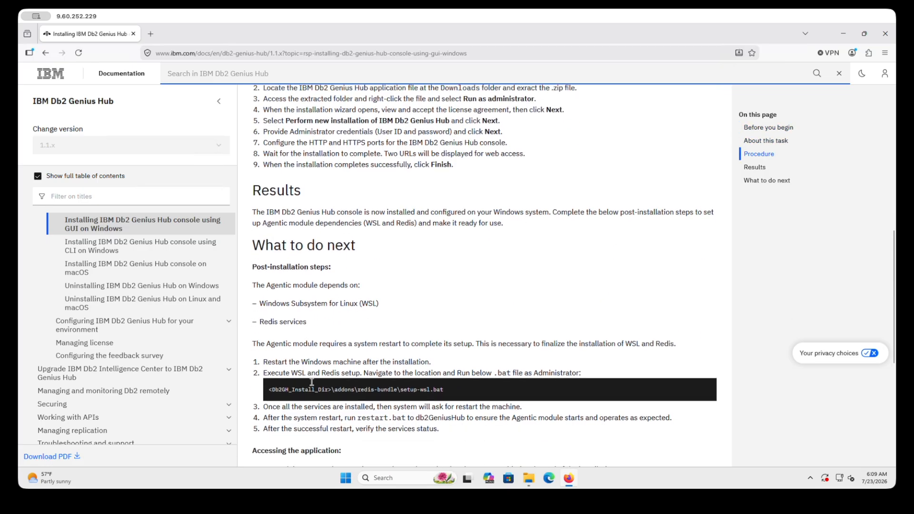
scroll(312, 385, down, 2)
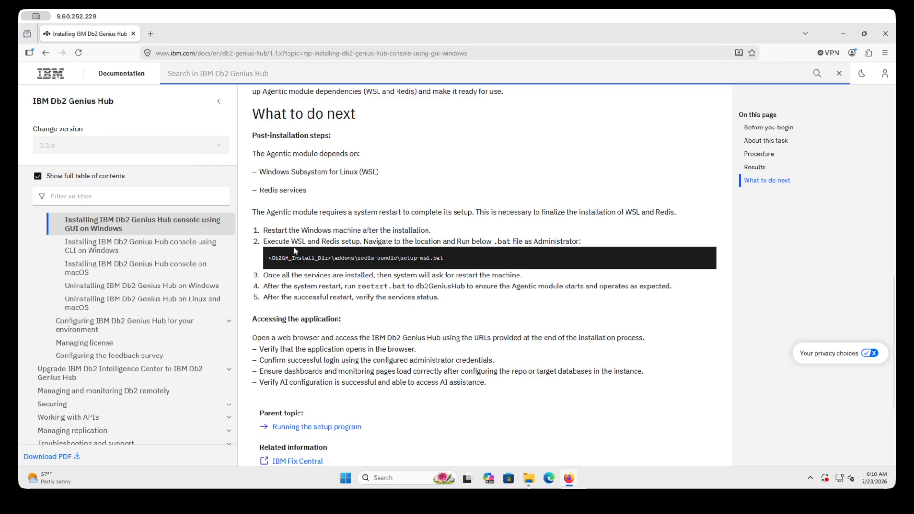
- Read the setup-wsl.bat WSL and Redis step, then return to the extracted installer folder
drag(332, 257, 450, 258)
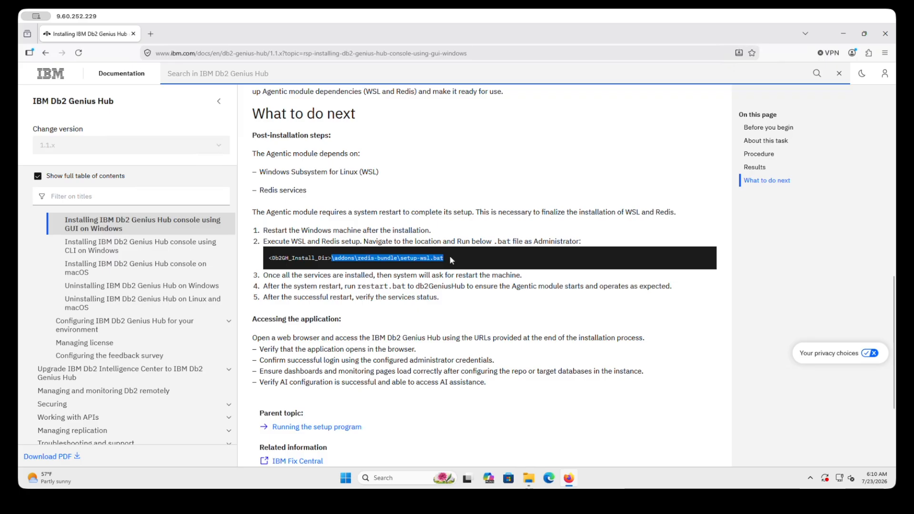
click(274, 256)
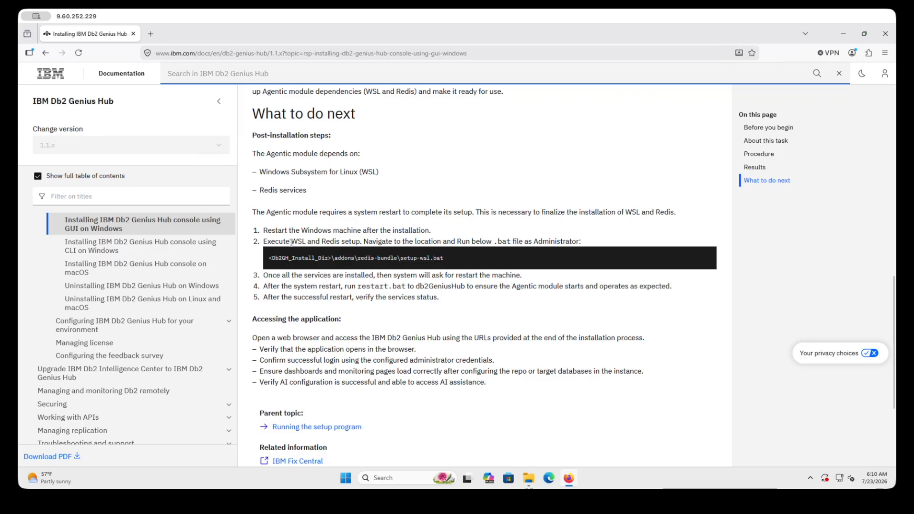
drag(290, 242, 398, 258)
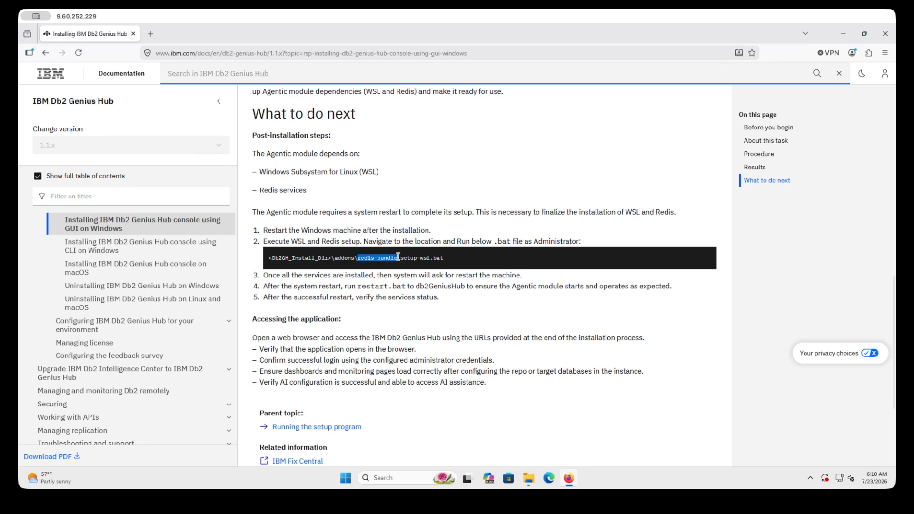
click(334, 261)
click(530, 479)
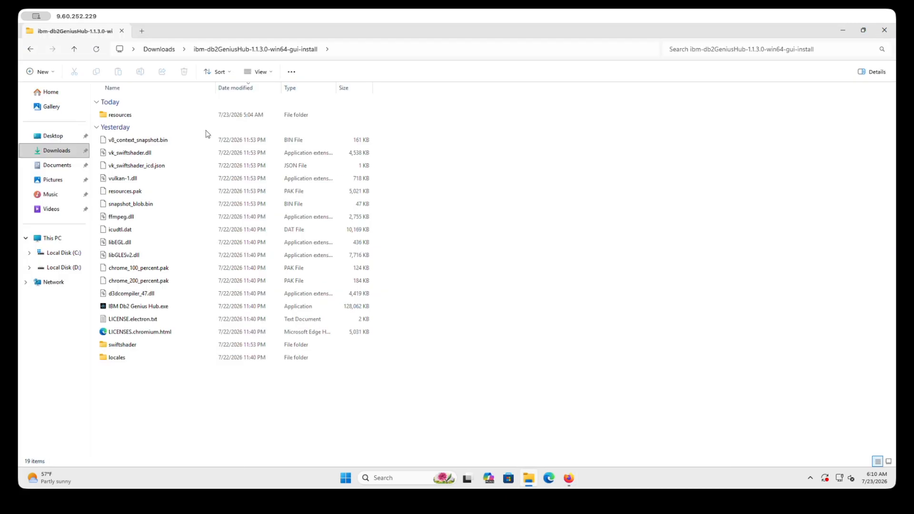
- Navigate into resources\bin\addons\redis-bundle, where setup-wsl.bat is located
double_click(135, 117)
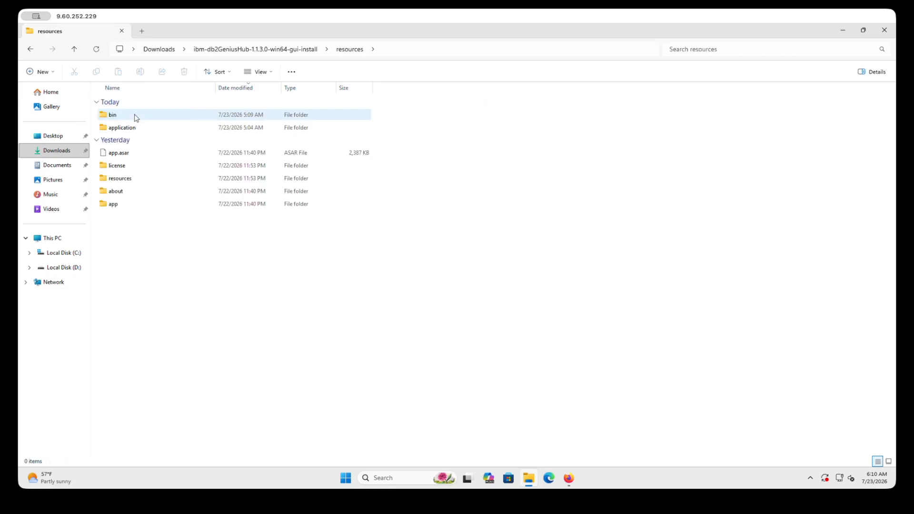
double_click(133, 118)
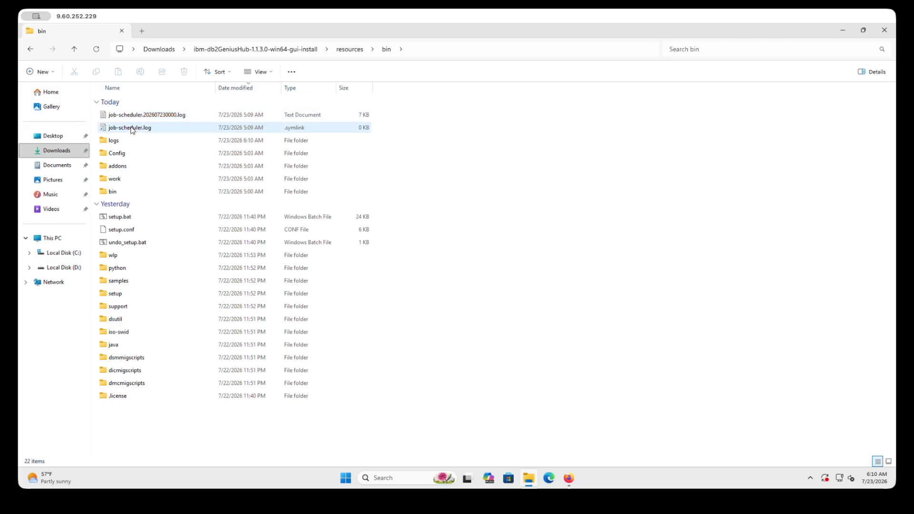
double_click(117, 166)
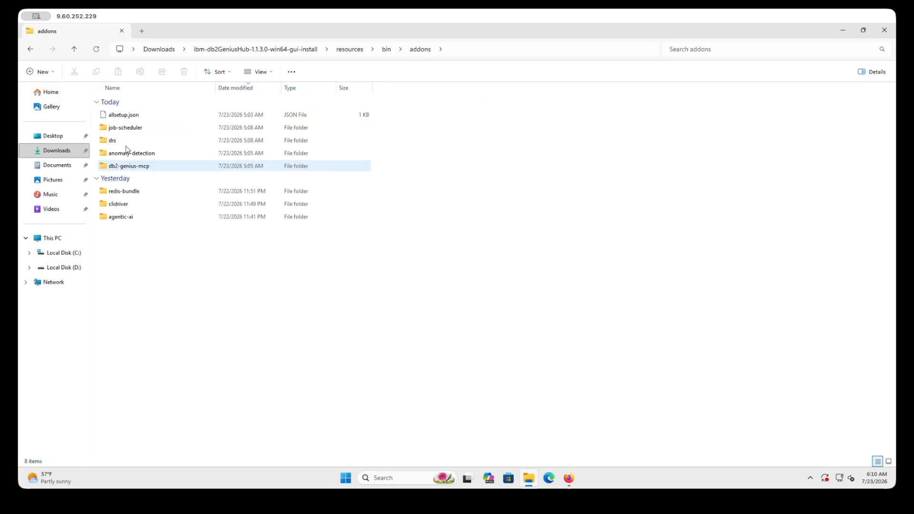
double_click(128, 193)
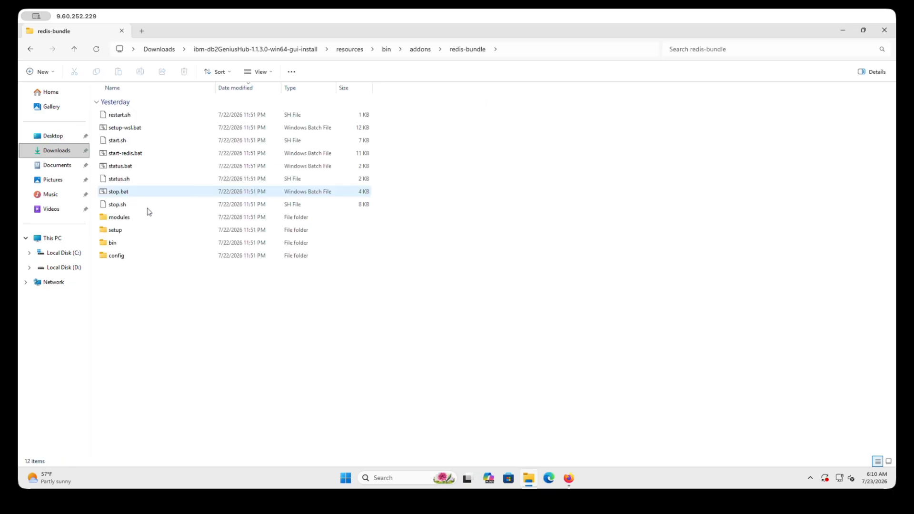
click(131, 131)
click(178, 318)
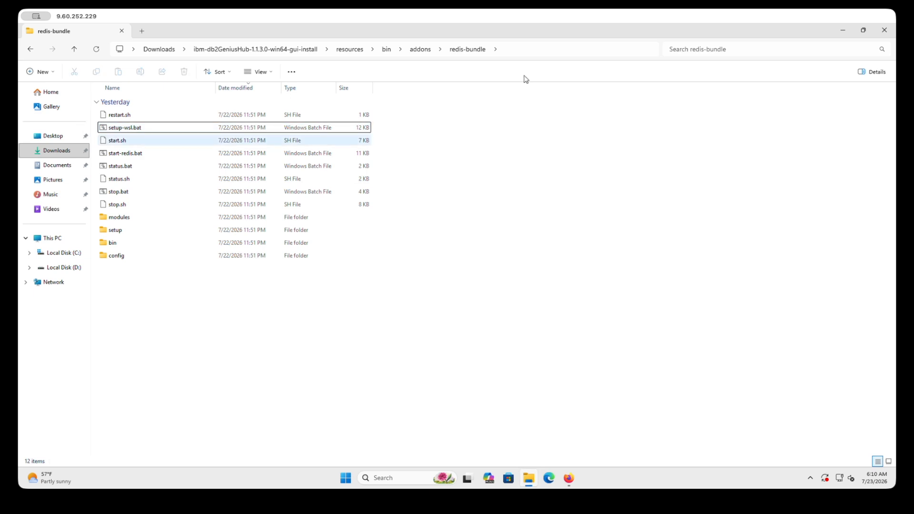
- Open a Command Prompt in the redis-bundle folder using cmd in the address bar
click(529, 49)
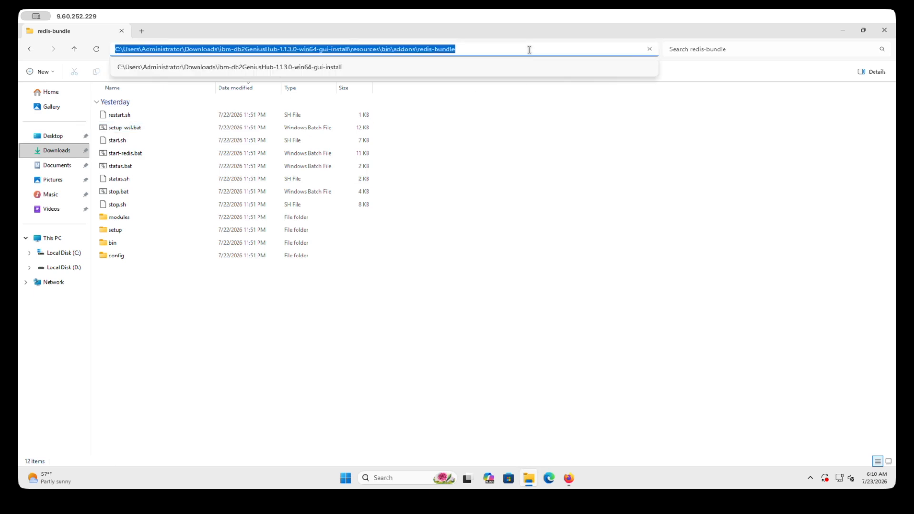
text(cmd)
key(Return)
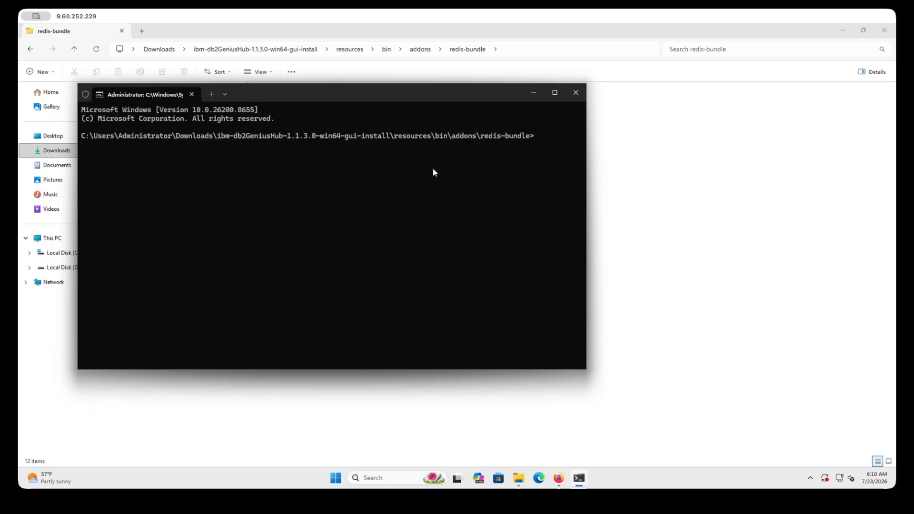
- Run setup-wsl.bat from the redis-bundle folder to install WSL and Redis
drag(353, 93, 442, 177)
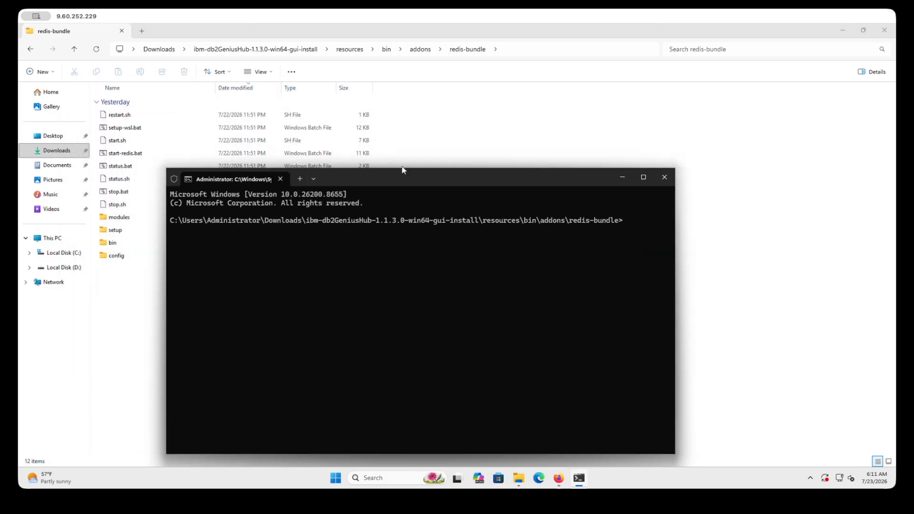
text(setup-w)
key(Tab)
key(Return)
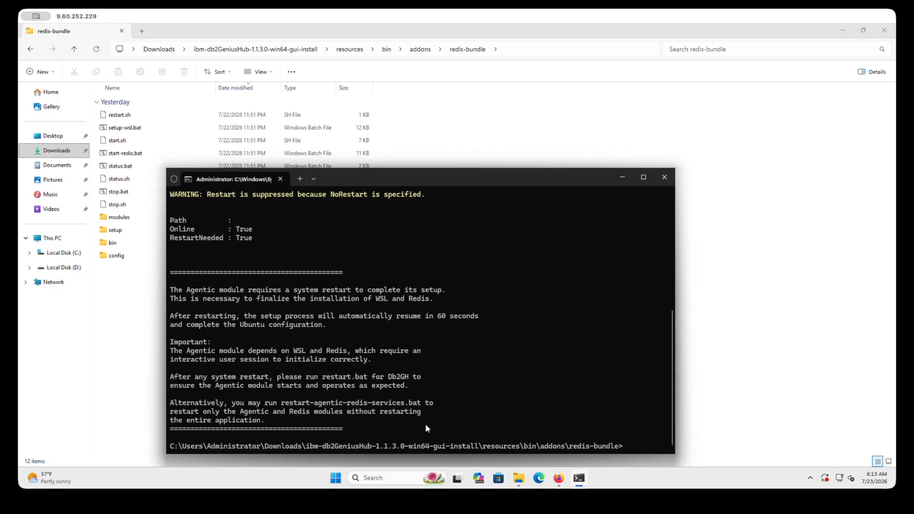
- Read documentation step 4 about running restart.bat after reboot, then minimize Firefox
click(561, 480)
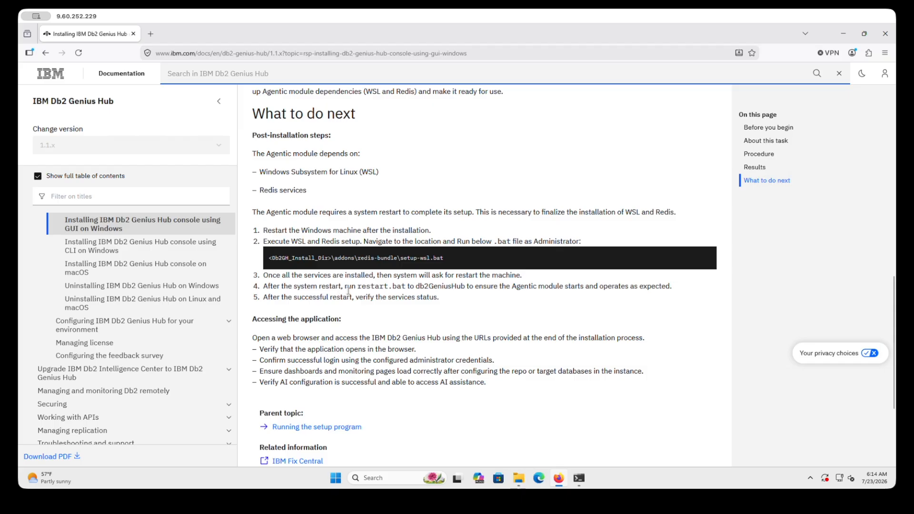
triple_click(365, 288)
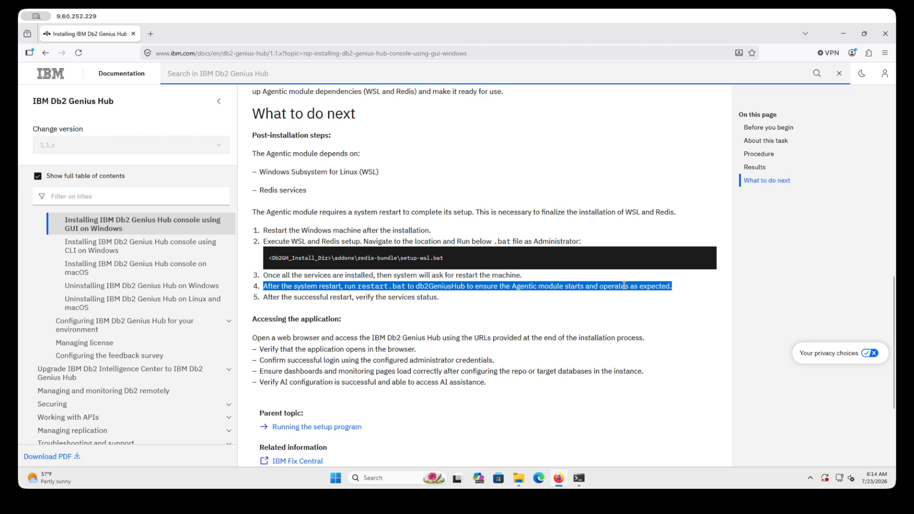
click(575, 478)
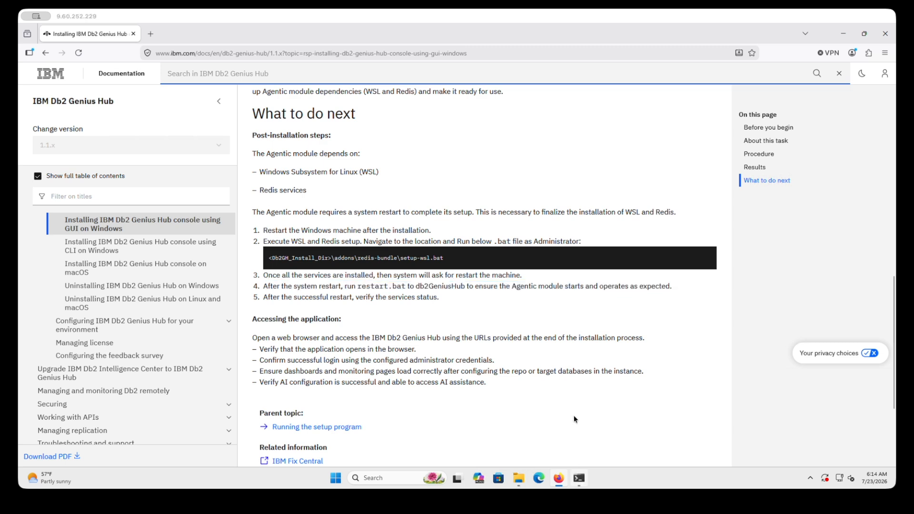
click(598, 417)
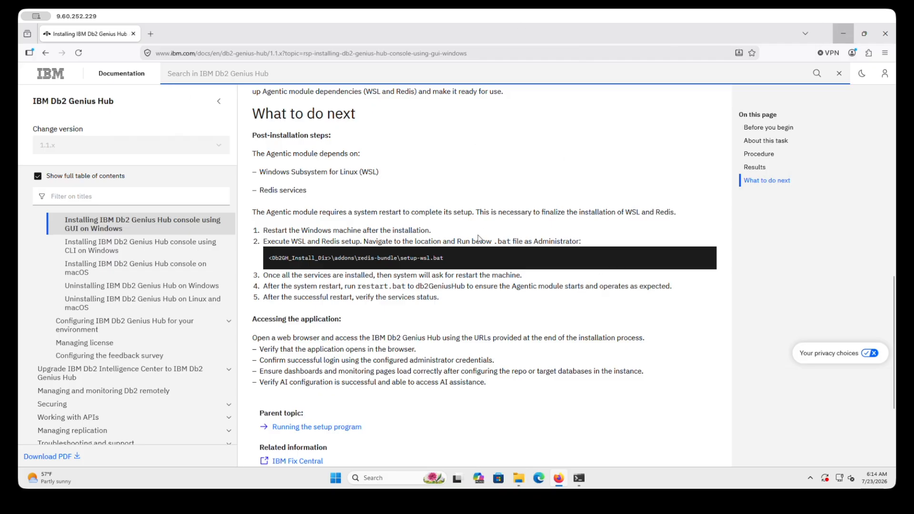
click(843, 34)
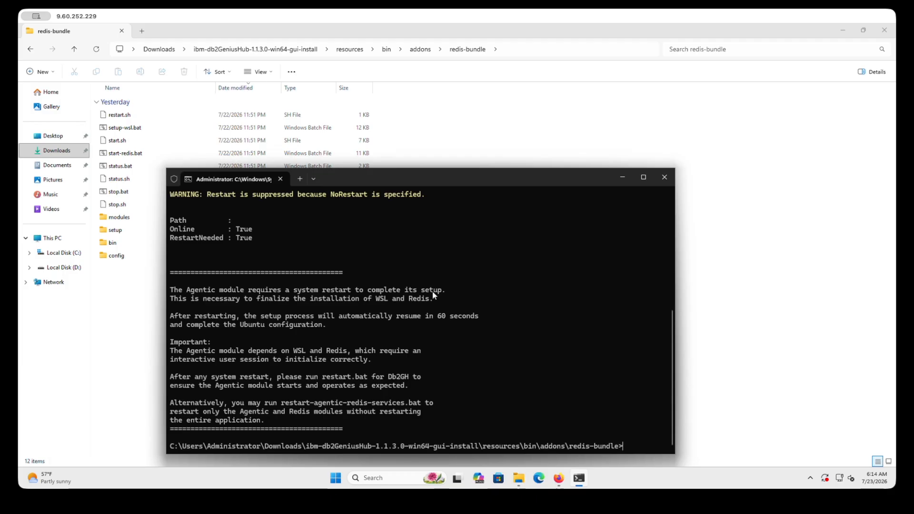
- Restart Windows from the Start menu so the post-reboot WSL and Ubuntu setup runs
click(519, 65)
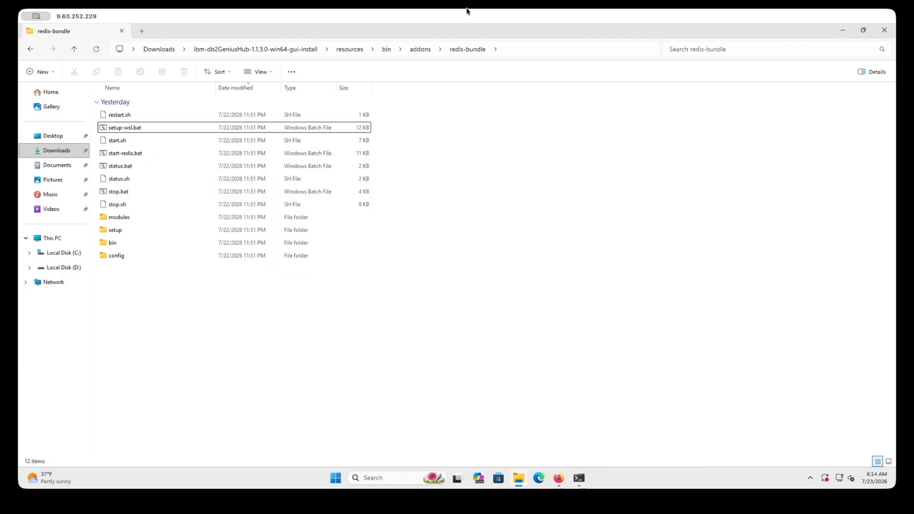
double_click(467, 14)
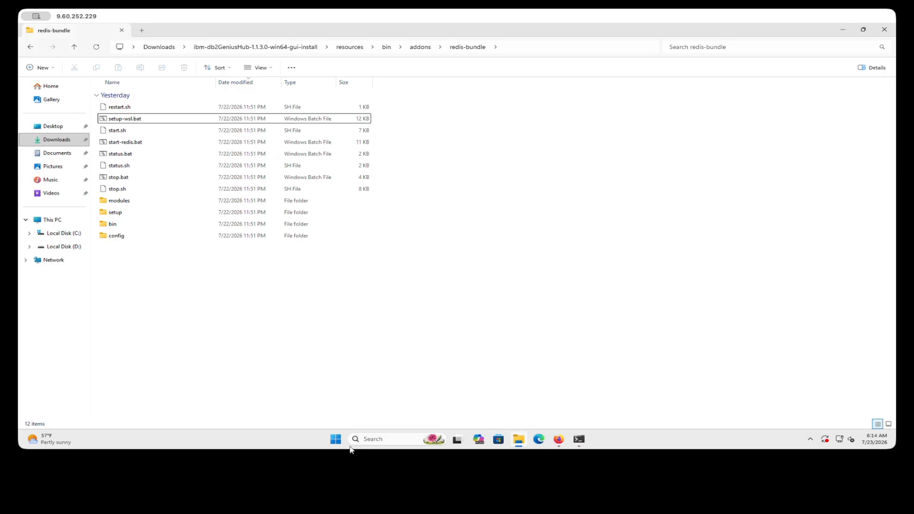
click(336, 440)
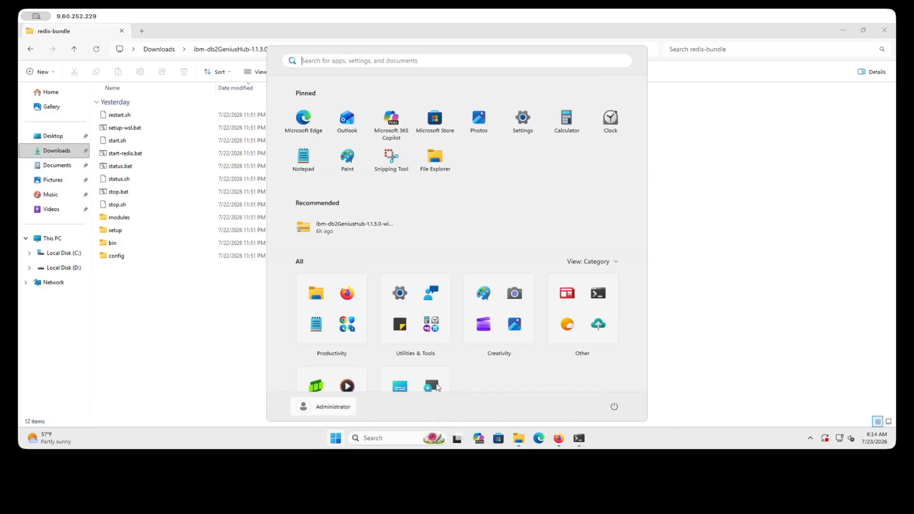
click(614, 409)
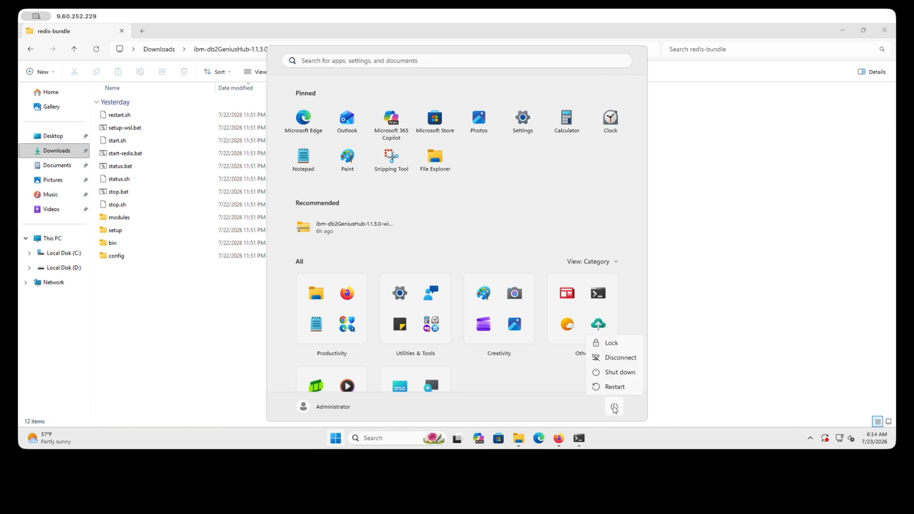
click(613, 387)
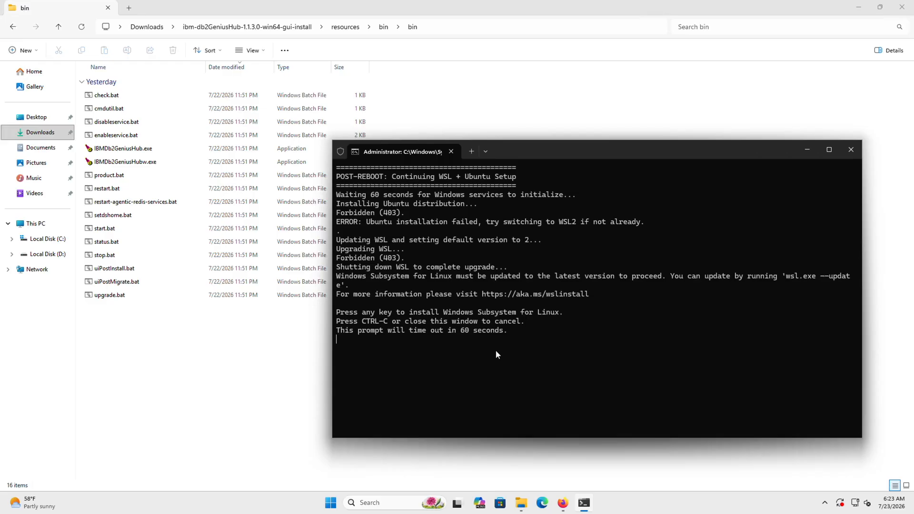
- Confirm the prompt to install Windows Subsystem for Linux
key(Return)
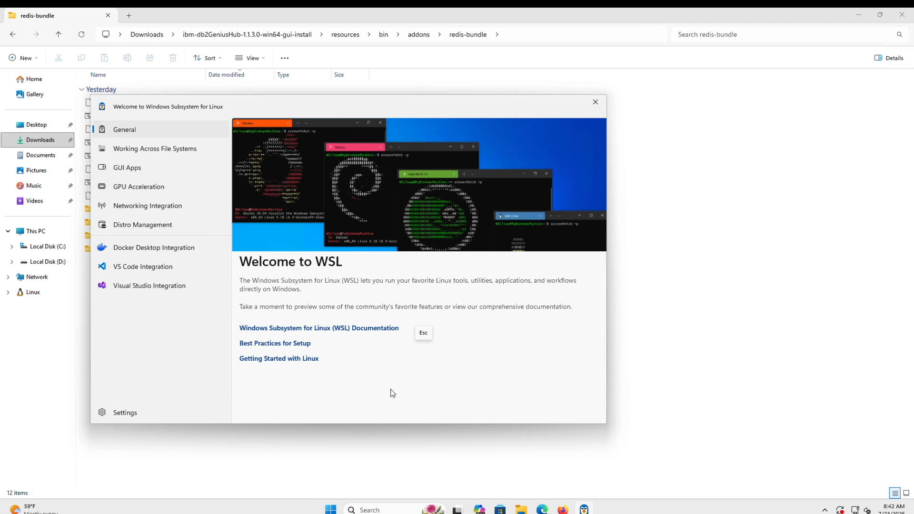
- Bring the Db2 Genius Hub installation docs forward to review the post-restart steps
click(563, 509)
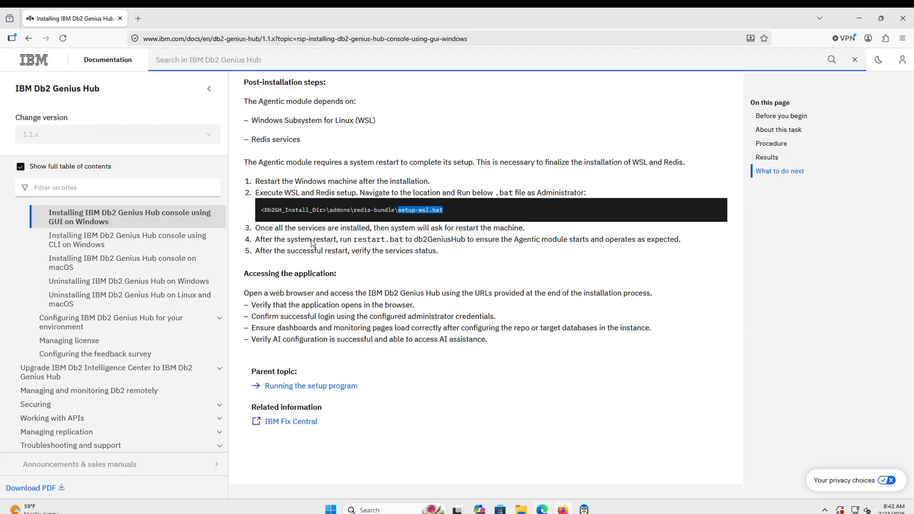
click(342, 239)
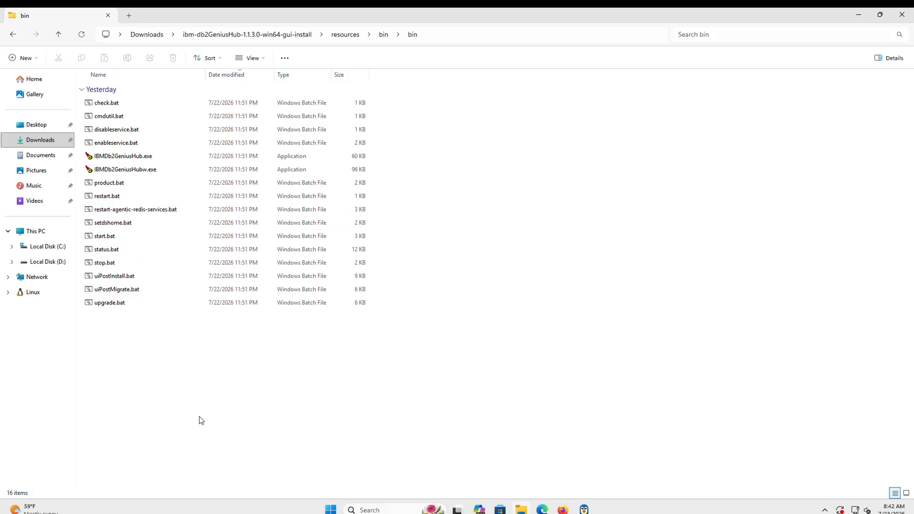
- Open a Command Prompt in the resources\bin\bin folder via the address bar
click(450, 34)
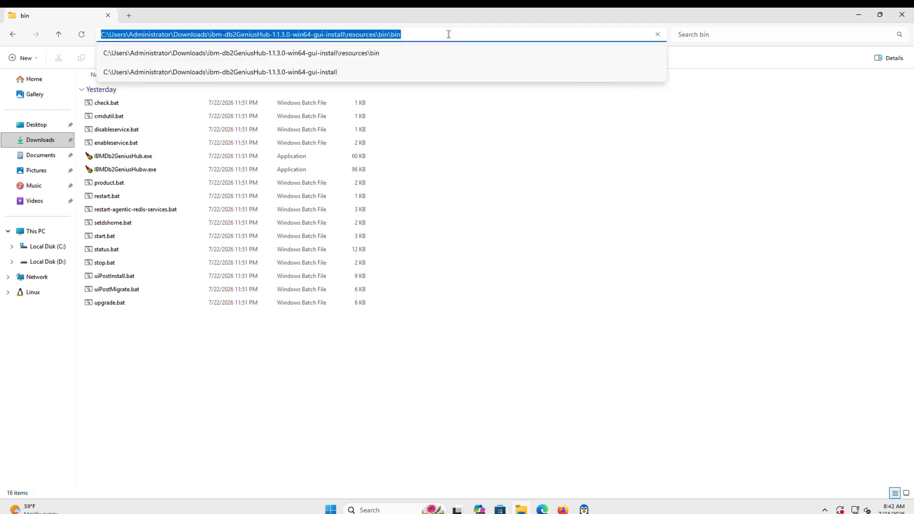
text(cmd)
key(Return)
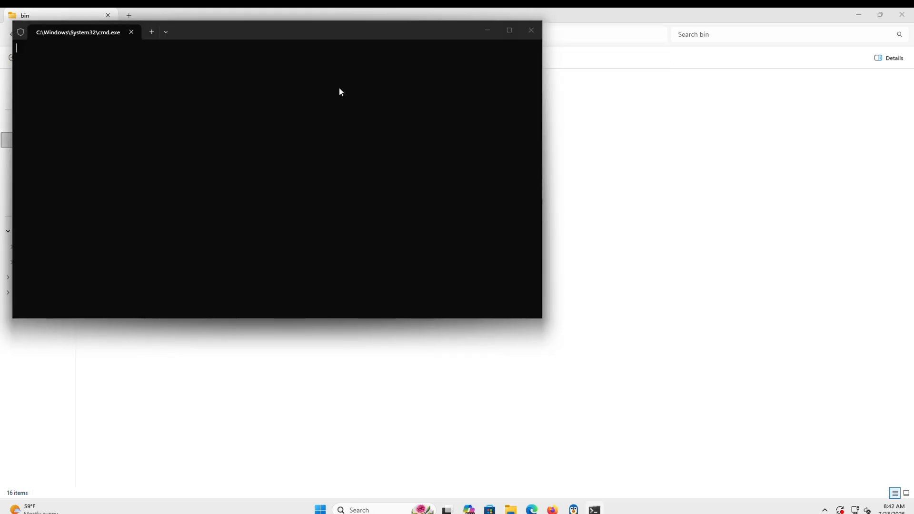
- Run stop.bat and the restart script until Redis and dsweb start on ports 11100 and 11101
drag(342, 30, 466, 128)
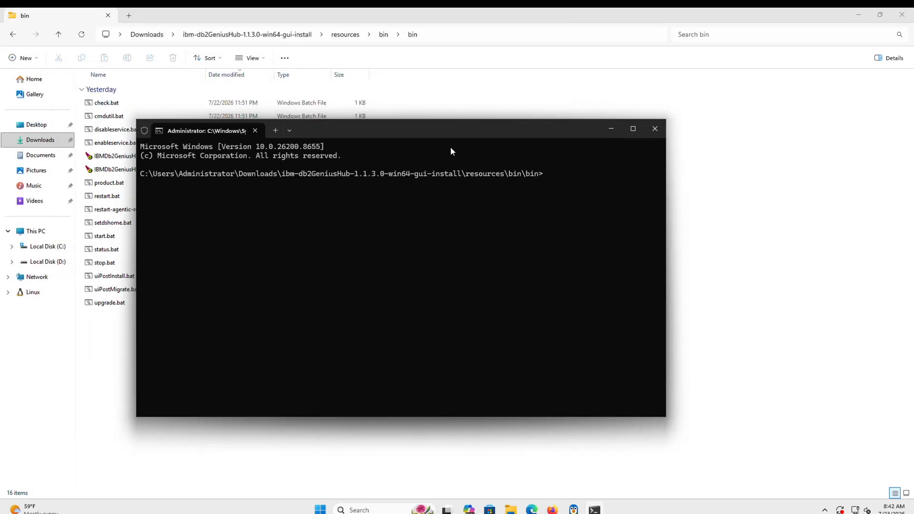
text(stop.bat)
drag(341, 129, 461, 168)
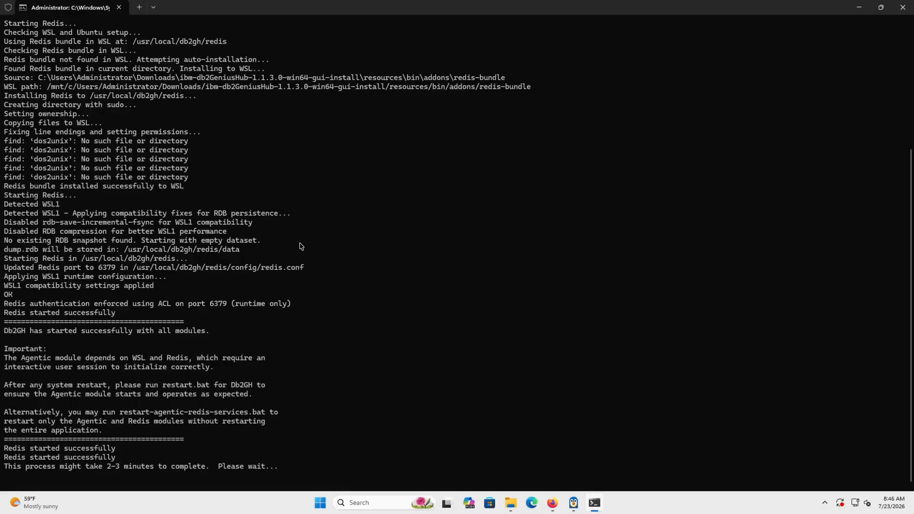
scroll(301, 246, up, 5)
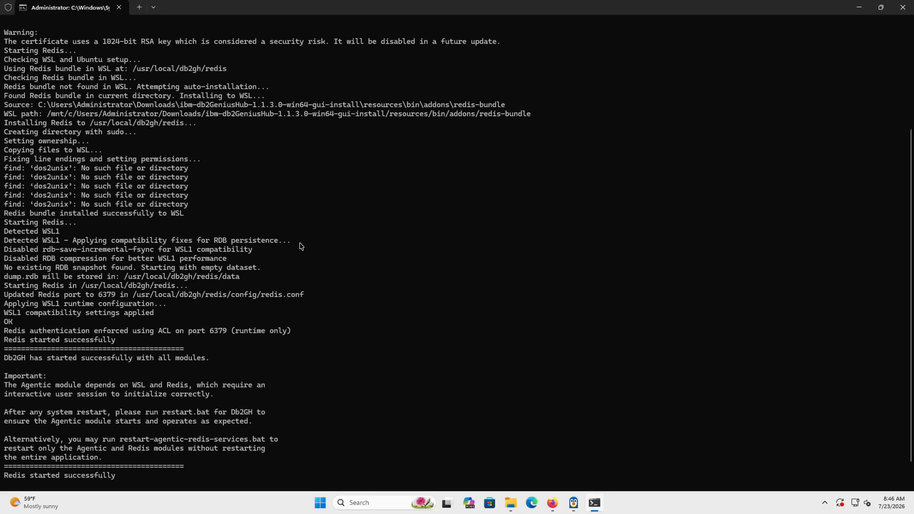
scroll(301, 246, up, 1)
scroll(301, 246, down, 1)
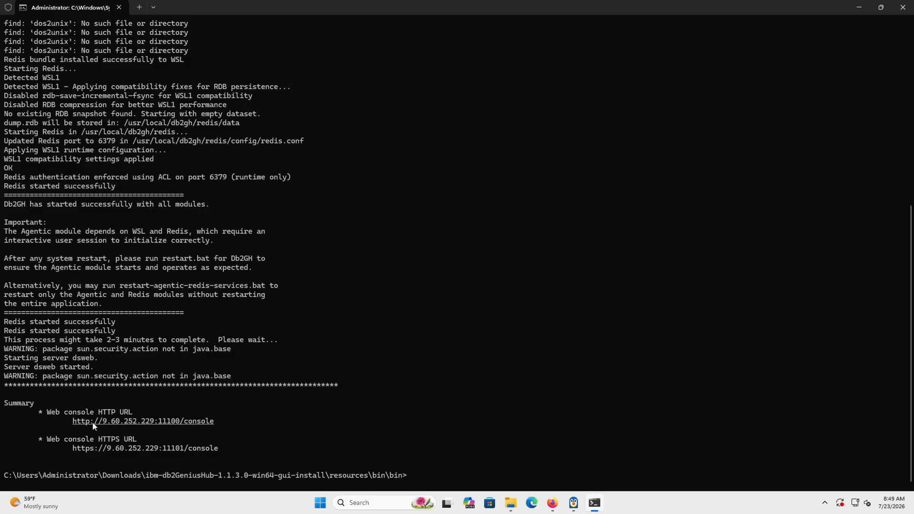
- Load the copied web console URL on port 11100 in Firefox
key(super)
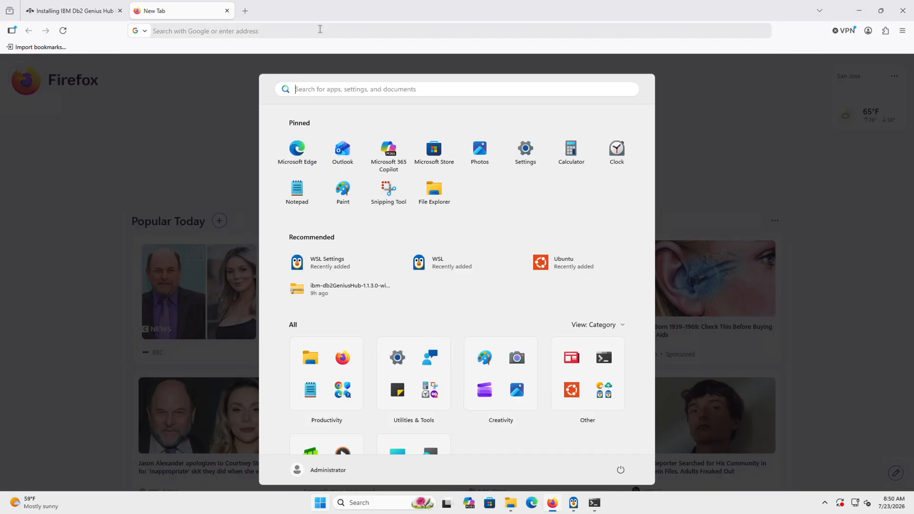
click(318, 29)
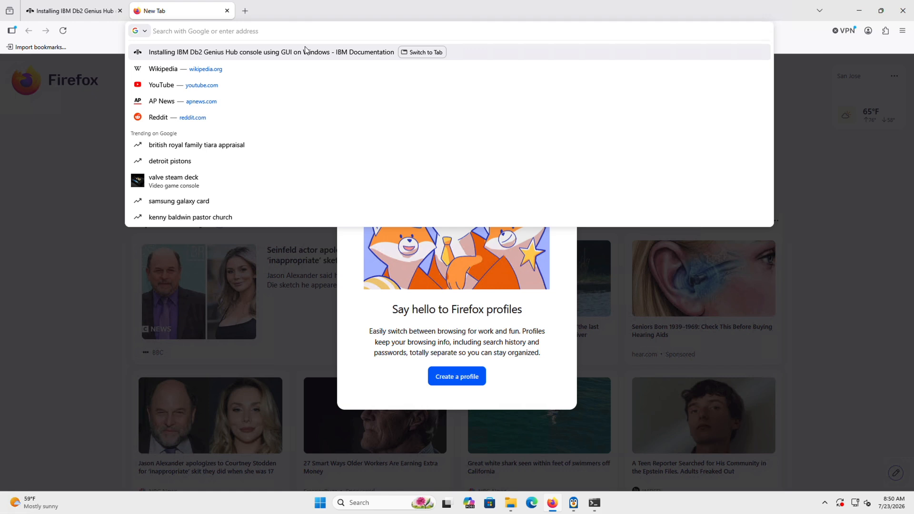
text(http://9.60.252.229:11100/console/)
key(Return)
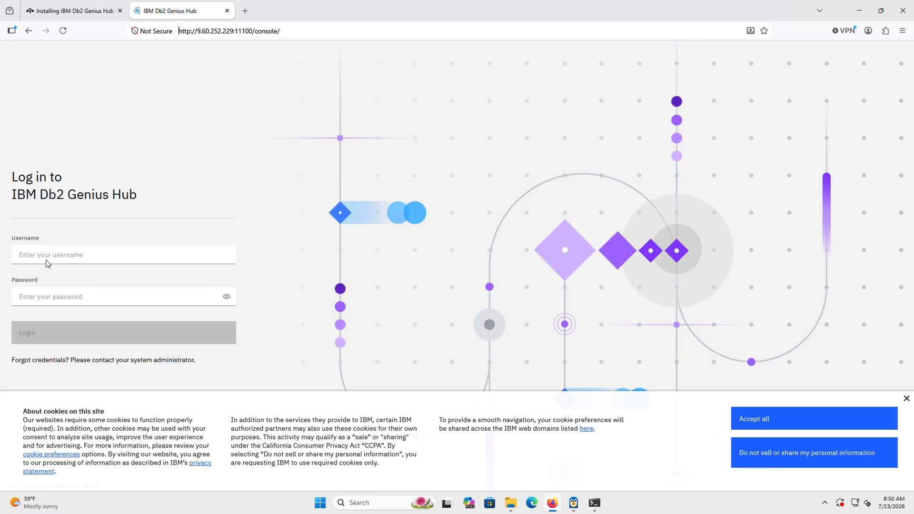
- Log in as admin with the account password and decline saving it
click(50, 256)
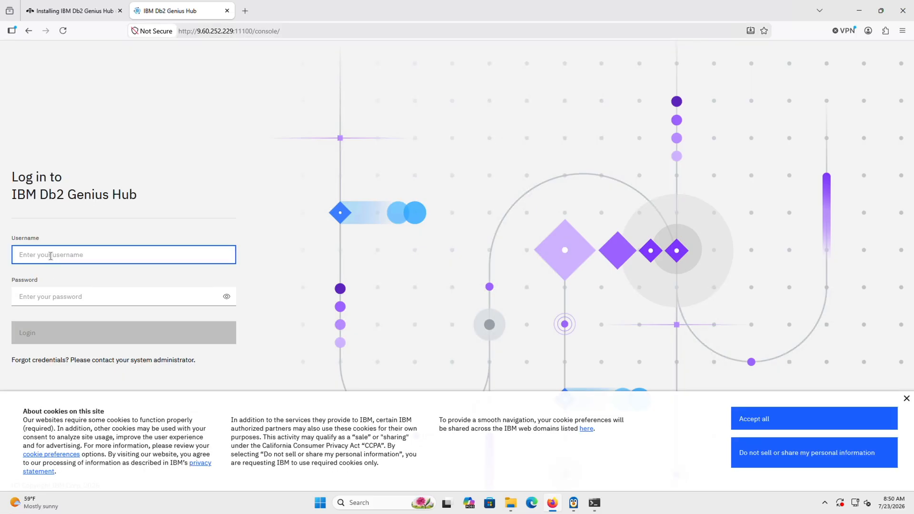
text(admin)
key(Tab)
text(password)
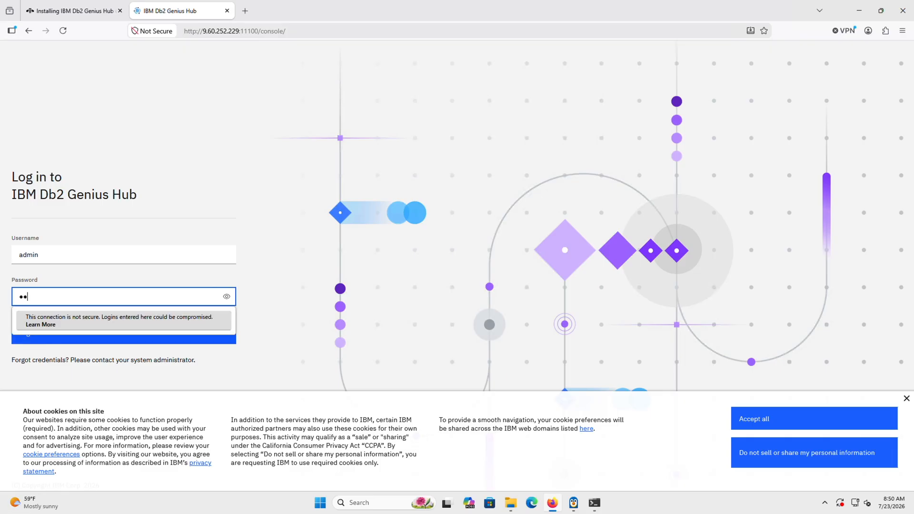
text(password)
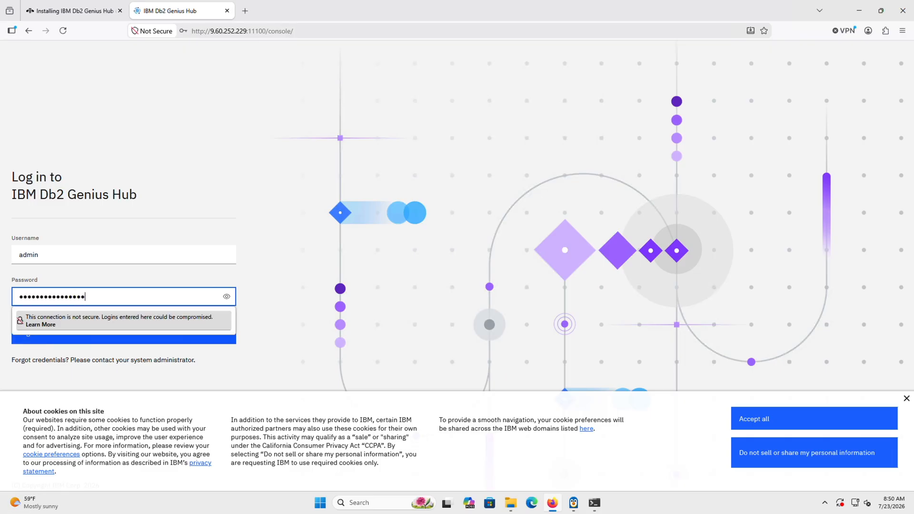
key(Return)
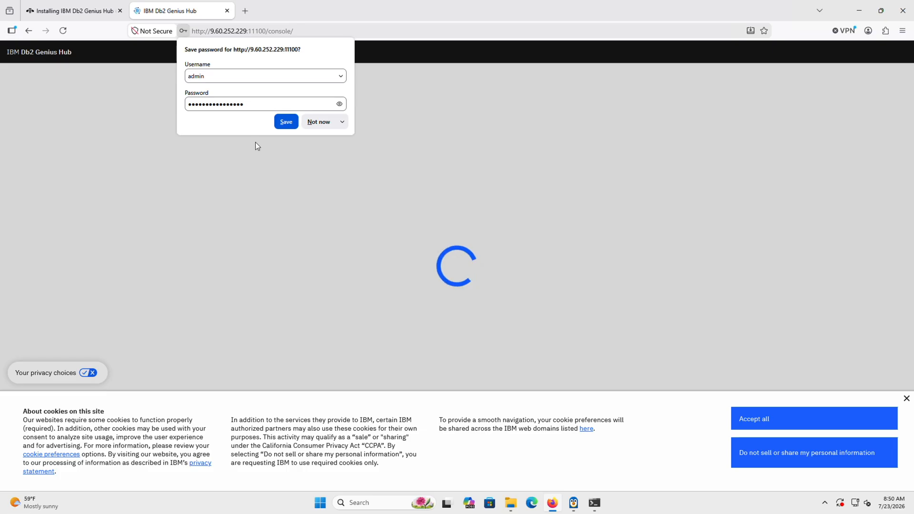
click(319, 121)
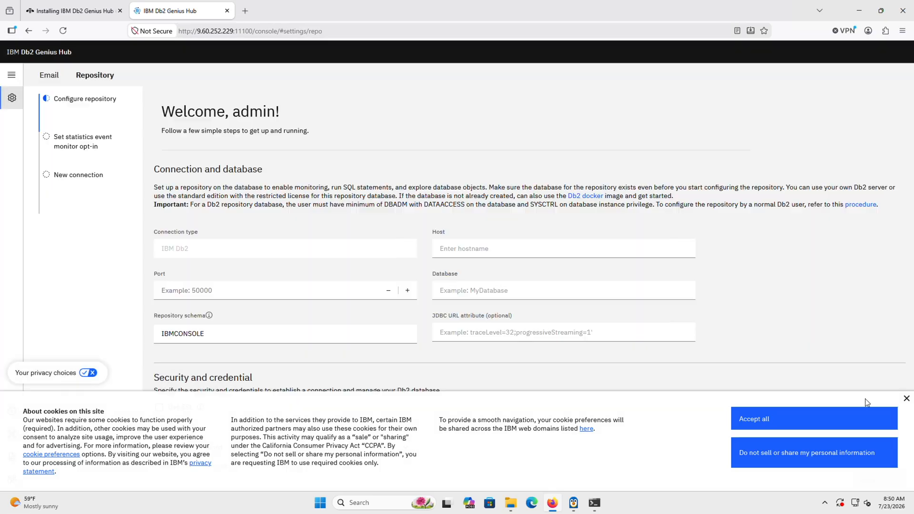
- Close the cookie consent banner and review the full Configure repository form
click(906, 400)
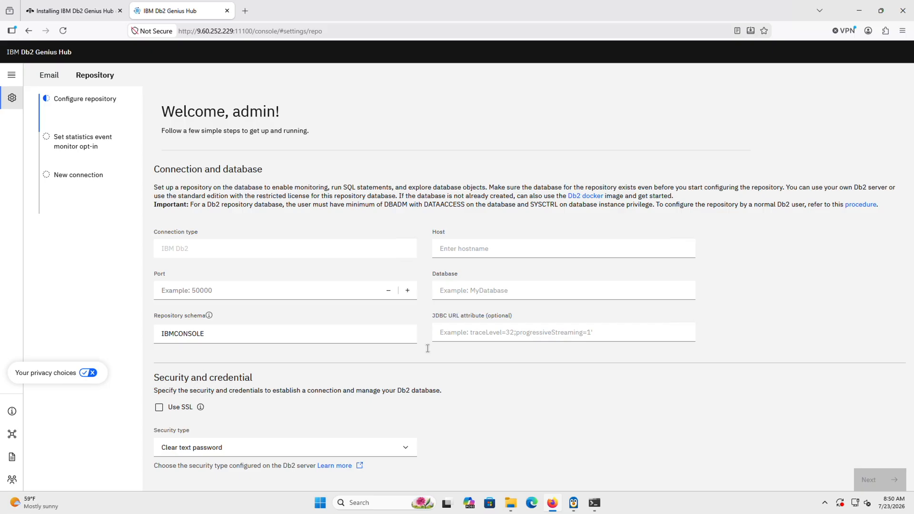
scroll(434, 372, down, 2)
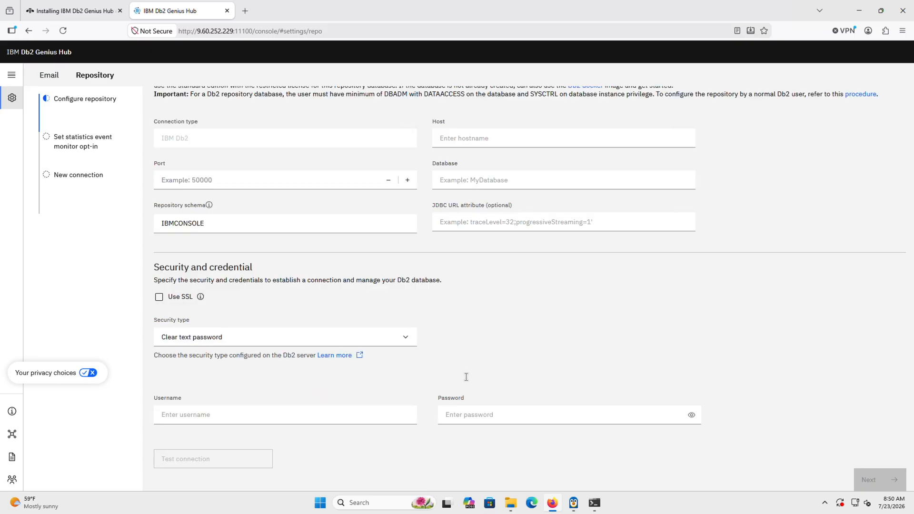
scroll(466, 378, up, 2)
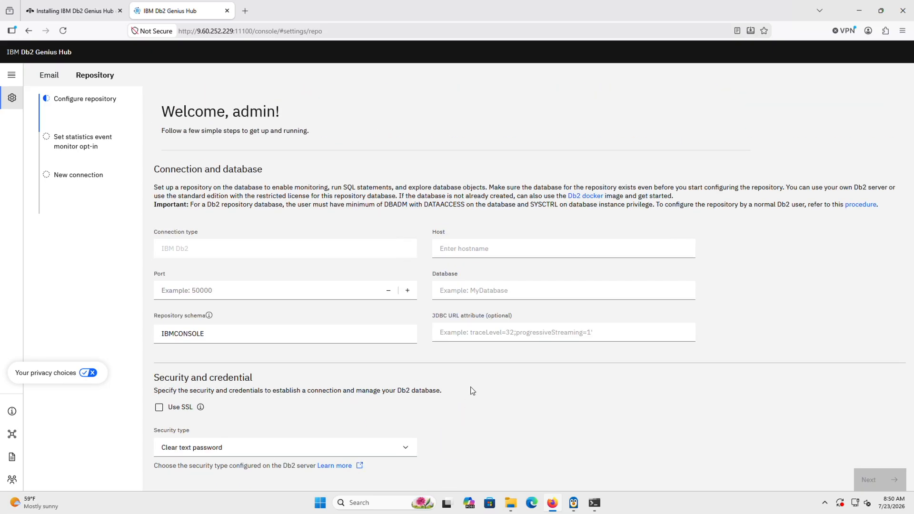